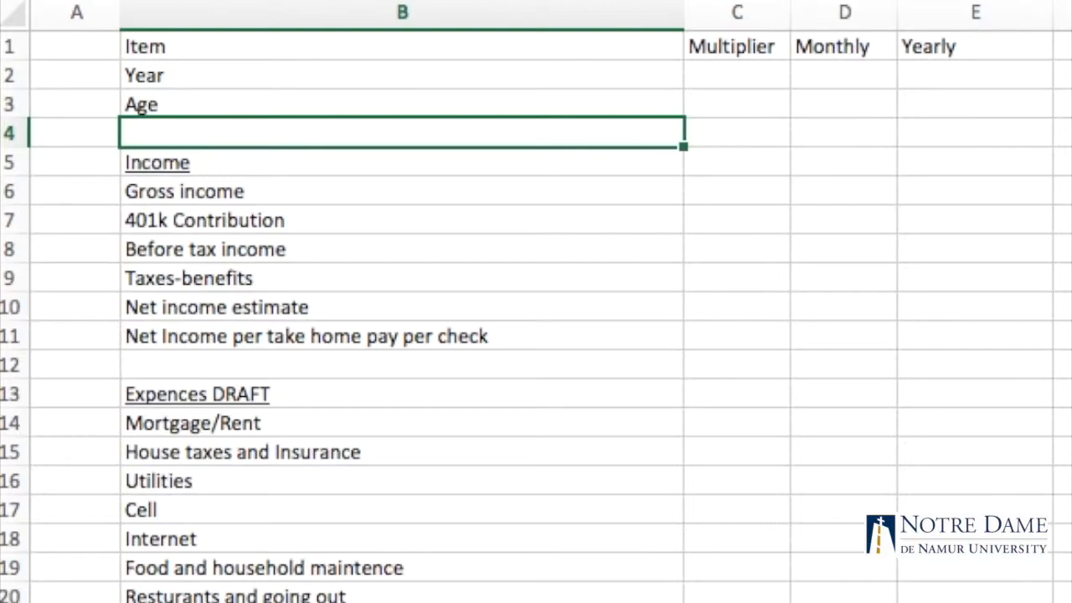
Step: Enter 2016 as the Year and 20 as the Age in the Multiplier column
left_click(716, 83)
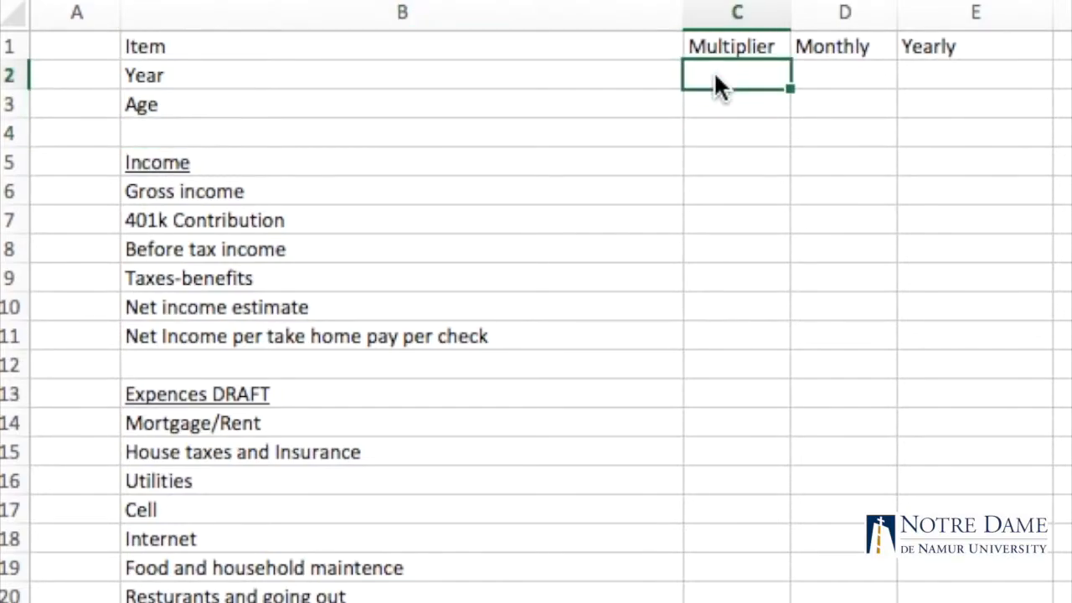
type("2016")
key("Return")
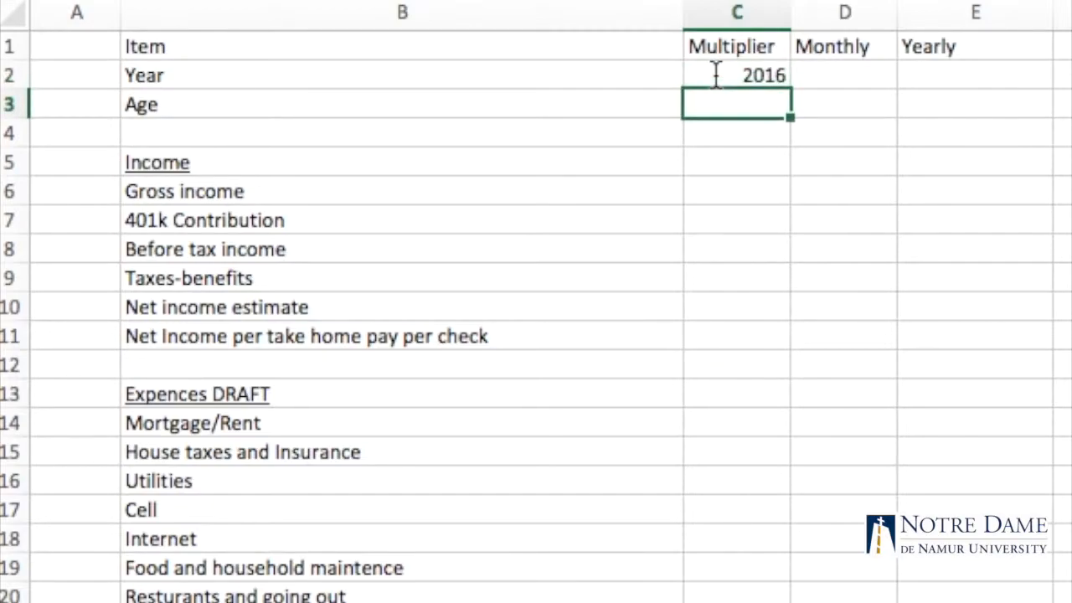
type("20")
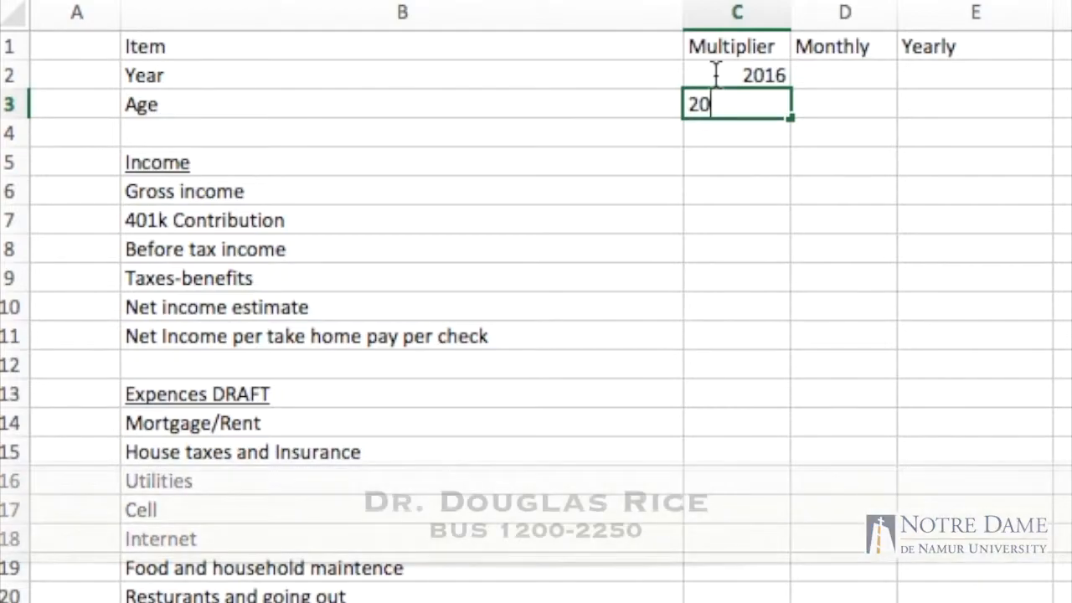
key("Return")
key("Return")
key("Return")
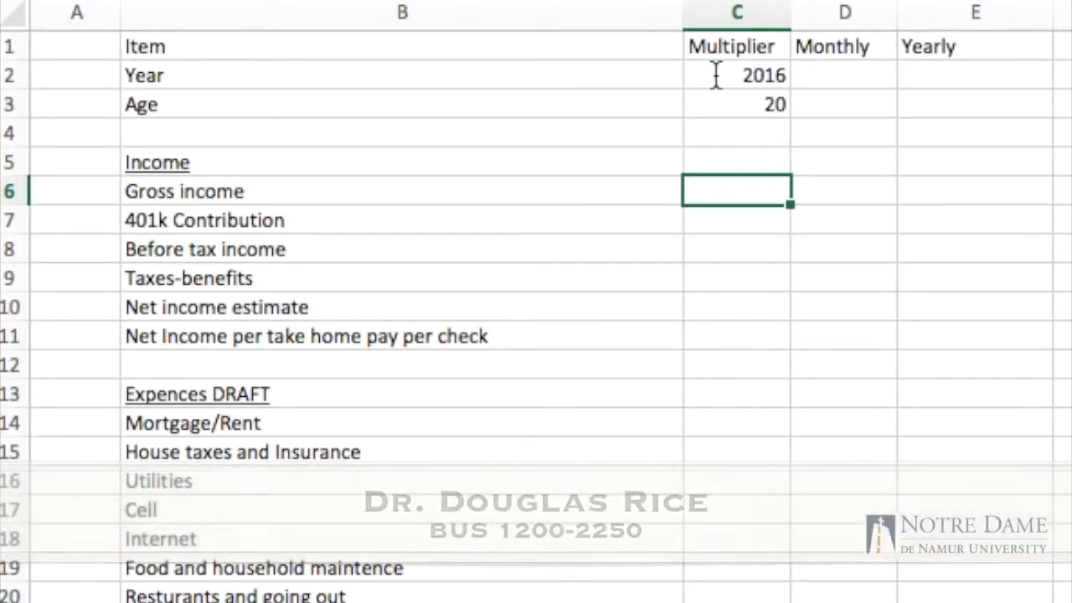
type("0")
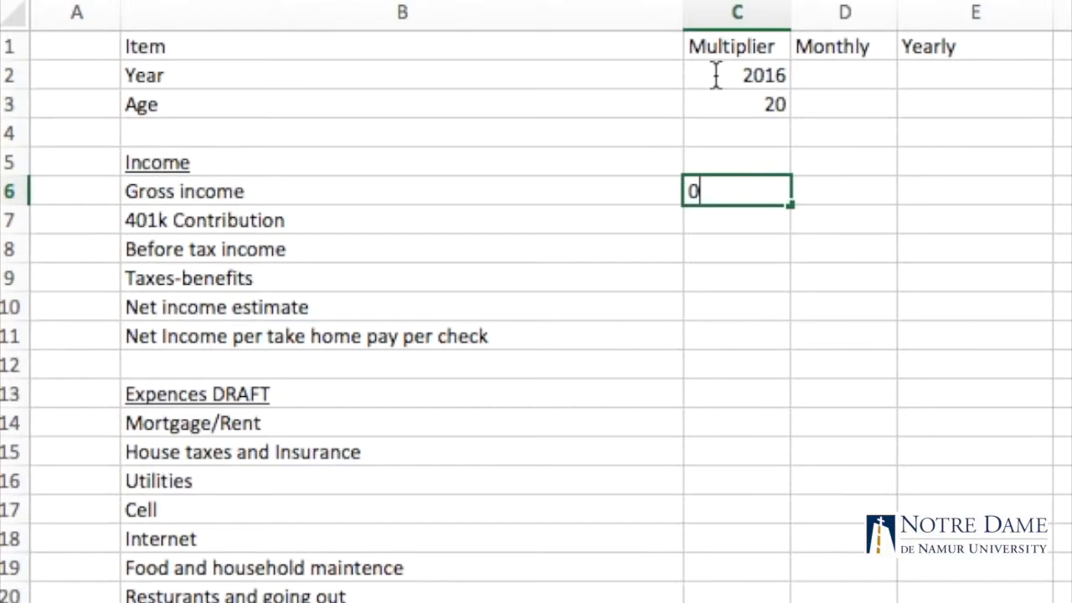
key("Tab")
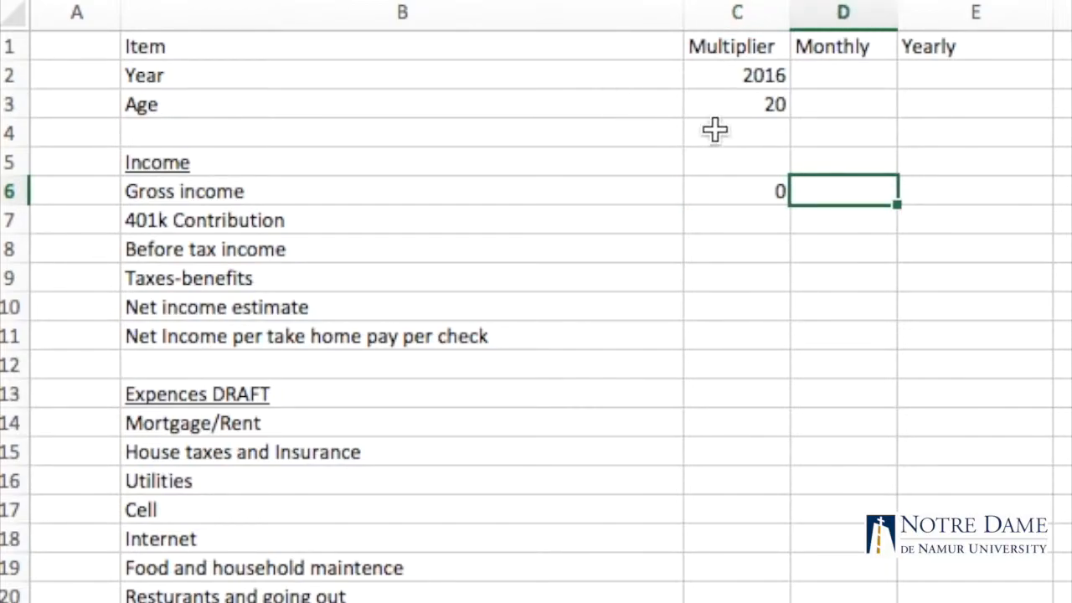
left_click(764, 191)
key("Delete")
Step: Enter 0 for gross income in both the Monthly and Yearly columns
left_click(838, 194)
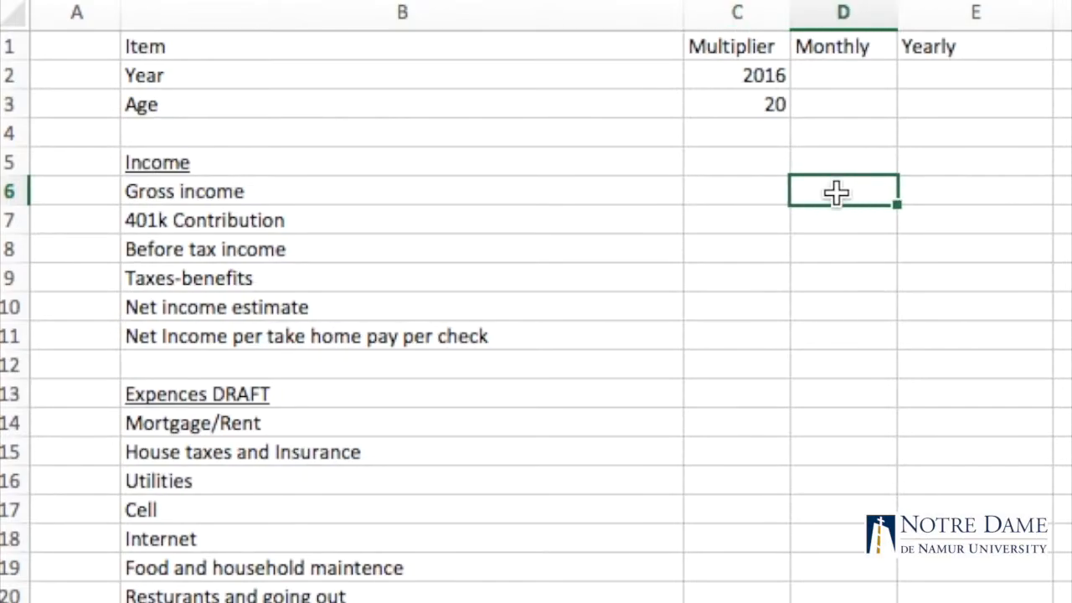
type("0")
left_click(957, 193)
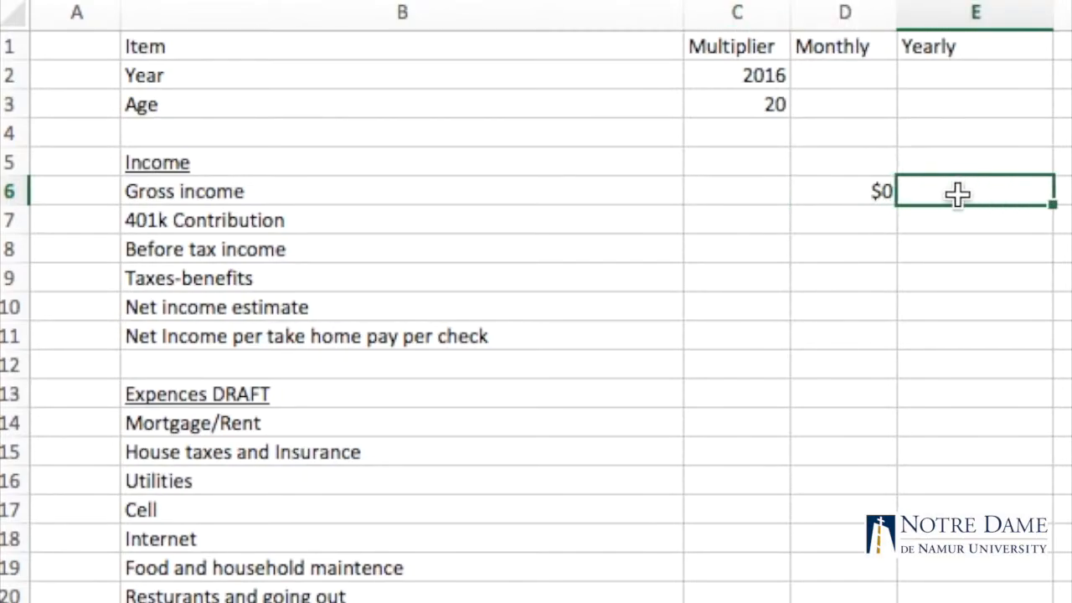
type("0")
left_click(953, 236)
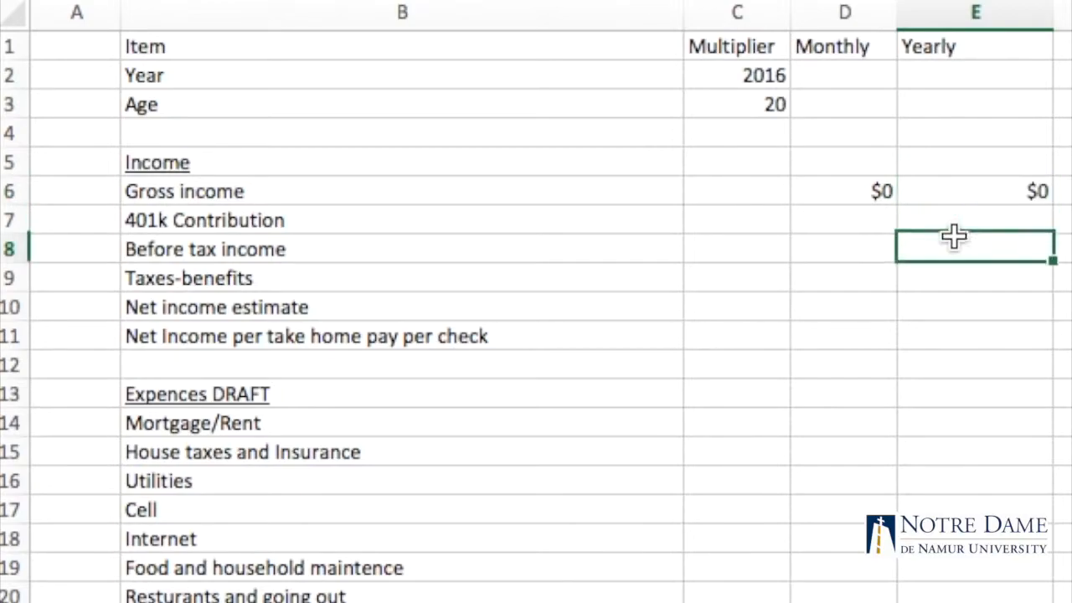
Step: Enter 2016 in E2 and 2017 in F2 to start the yearly series in the Year row
scroll(890, 221, "right", 5)
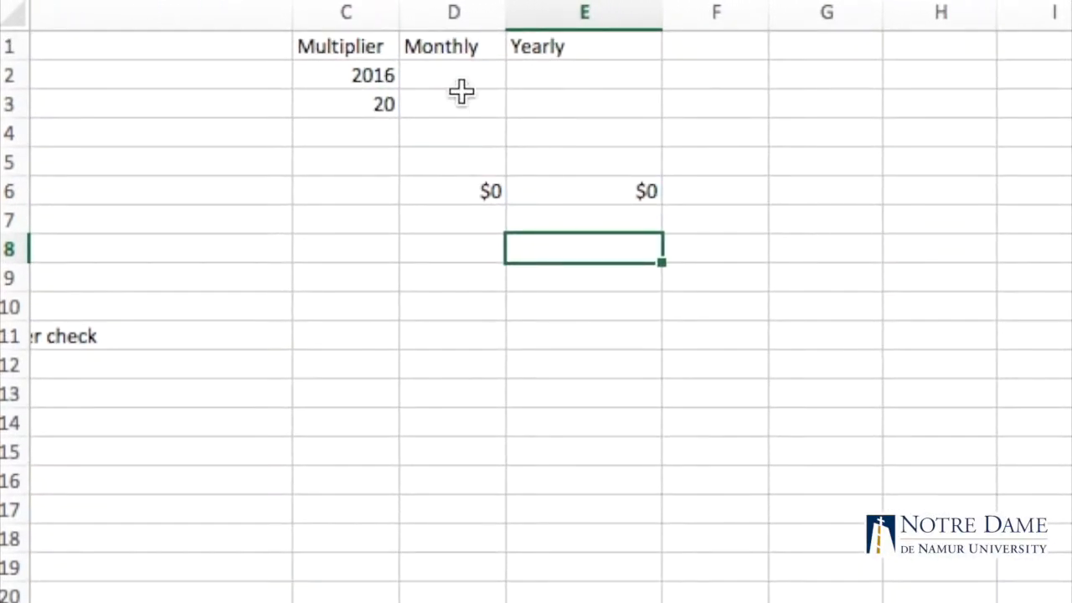
left_click(577, 85)
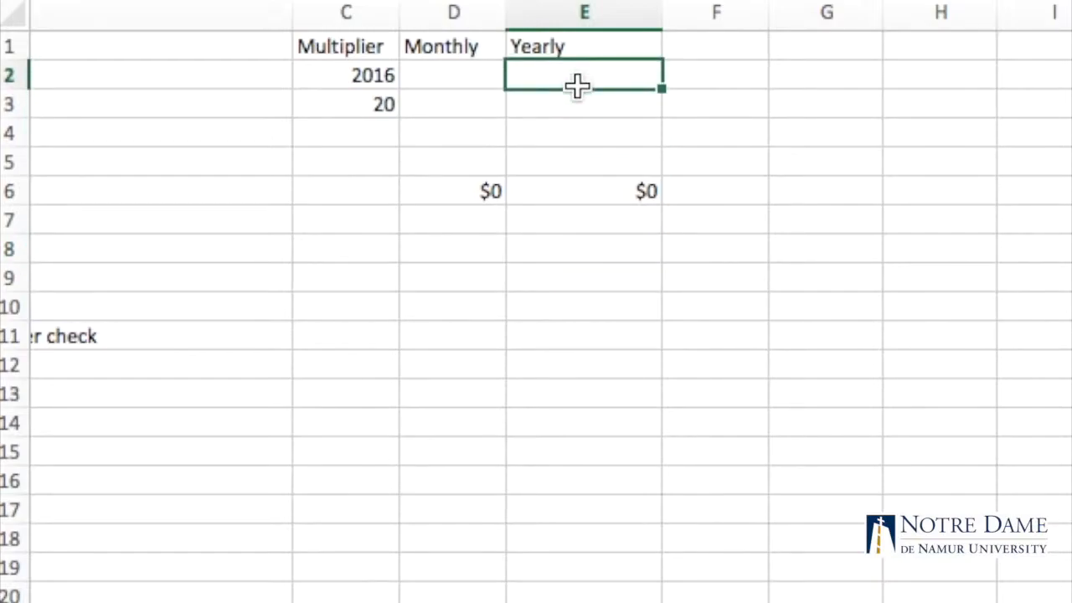
type("2016")
left_click(696, 76)
type("2017")
left_click(790, 76)
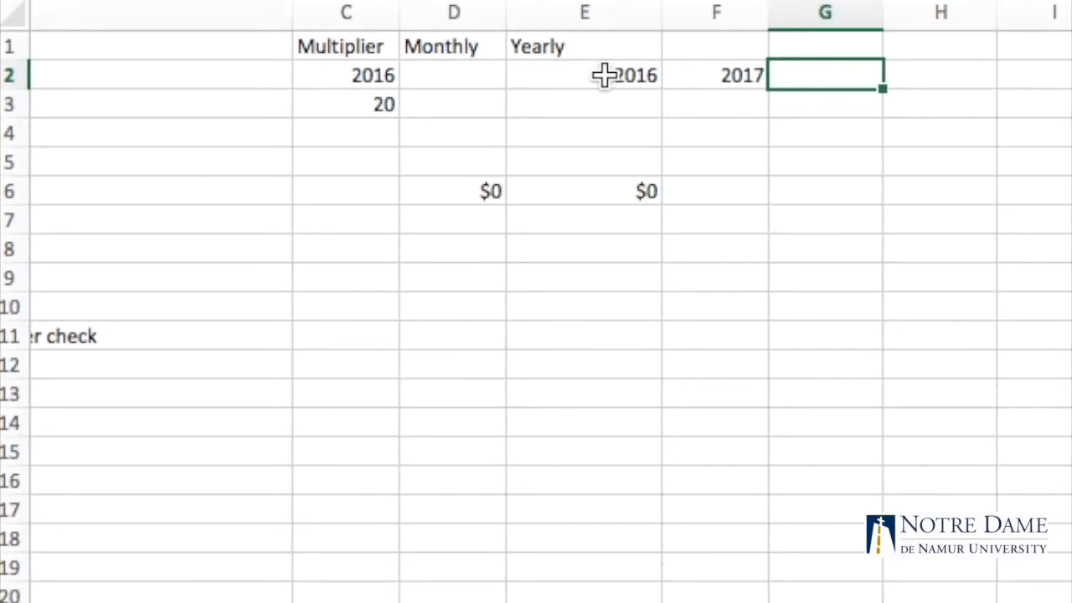
Step: Extend the 2016–2017 year series across row 2 to 2055 in column AR
left_click_drag(605, 76, 701, 74)
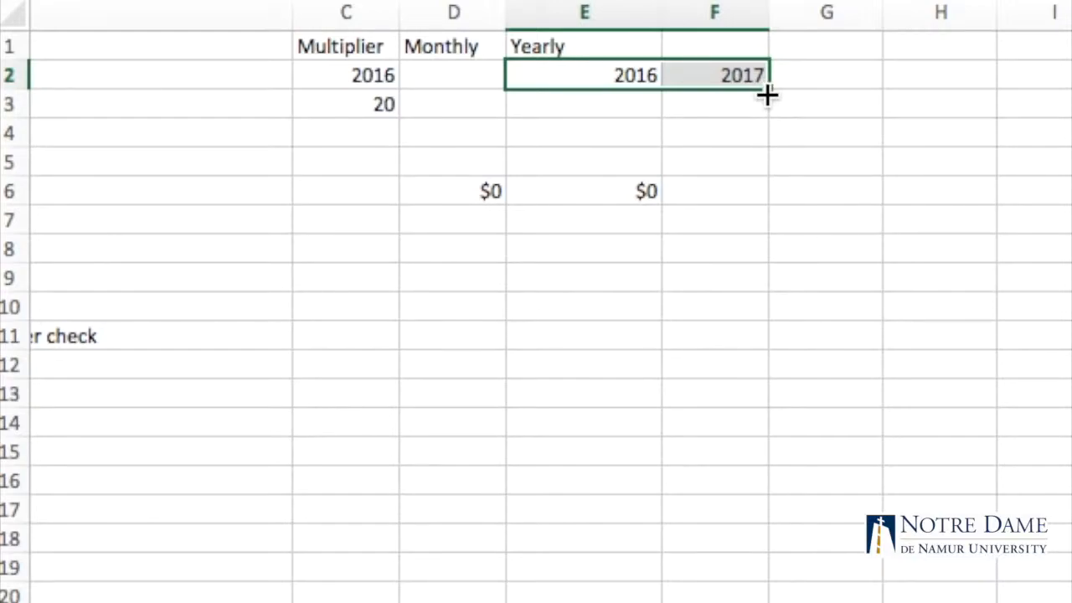
left_click_drag(767, 95, 961, 105)
scroll(631, 203, "left", 15)
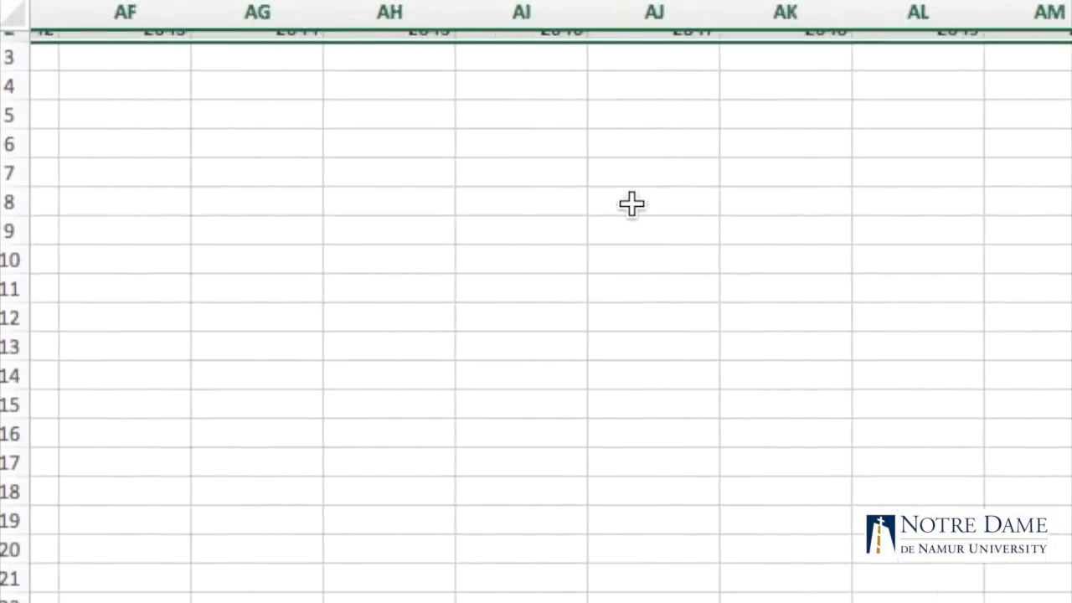
scroll(632, 204, "left", 10)
scroll(632, 203, "right", 3)
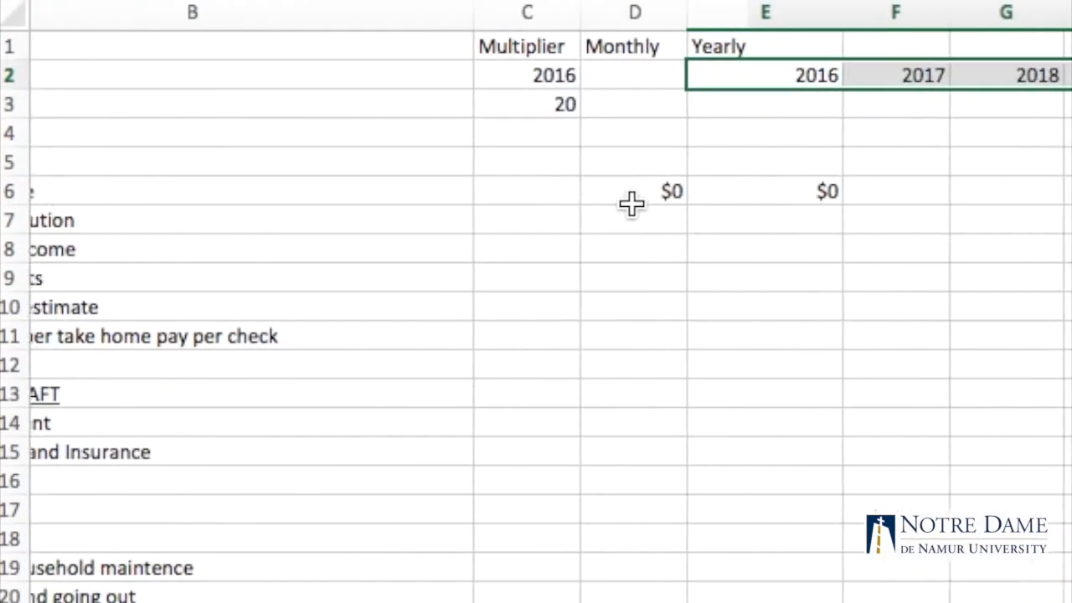
Step: Enter ages 20 and 21 in row 3 beneath the years 2016 and 2017
left_click(729, 111)
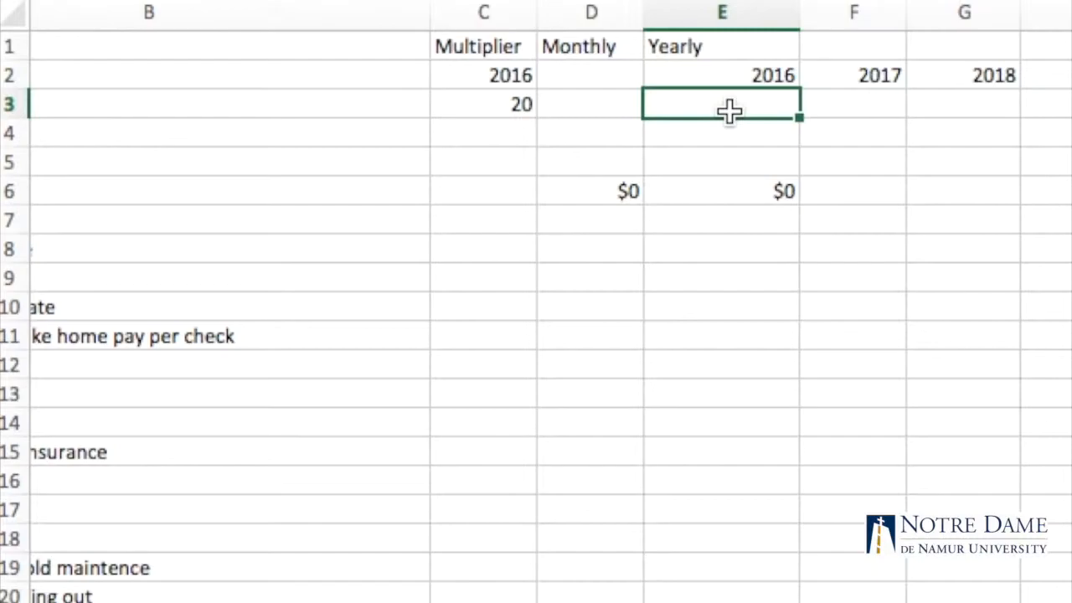
type("20")
left_click(858, 108)
type("21")
left_click(856, 137)
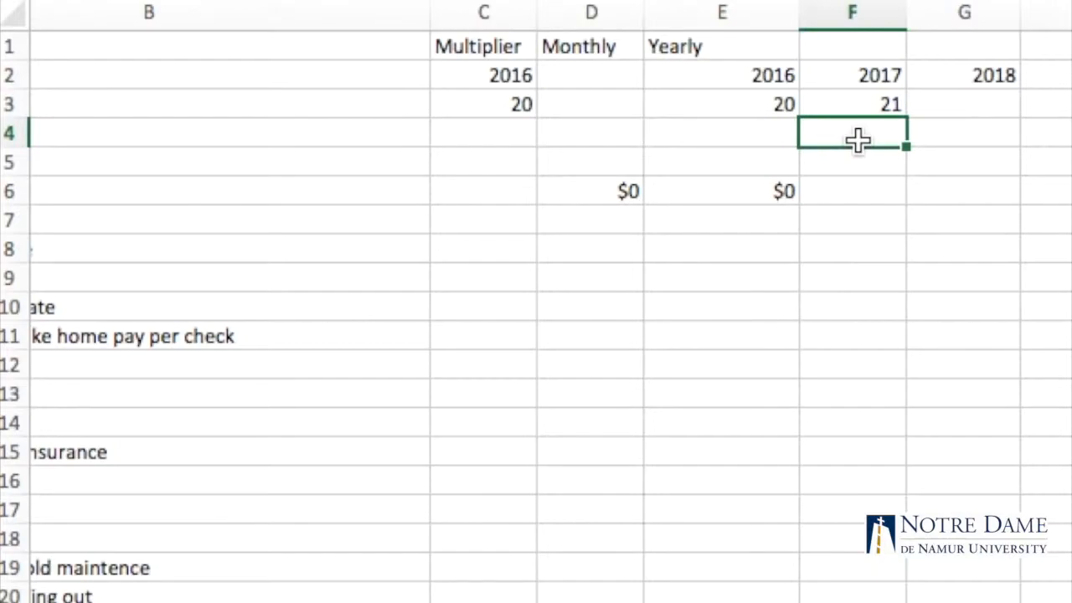
Step: Extend the age series across row 3 to 59, beneath the year 2055
left_click_drag(784, 102, 833, 104)
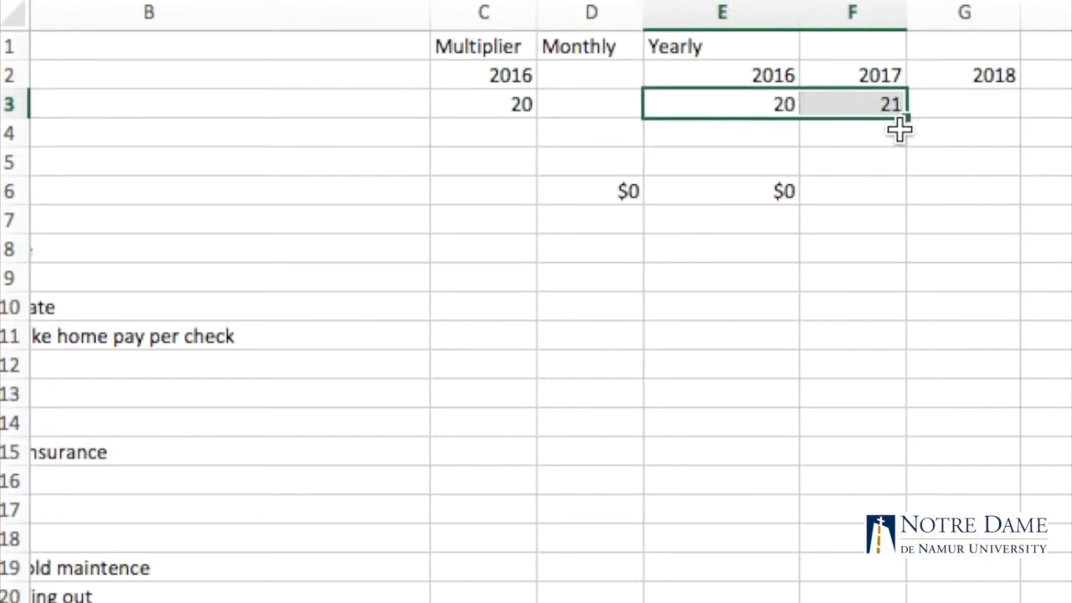
left_click_drag(906, 118, 739, 94)
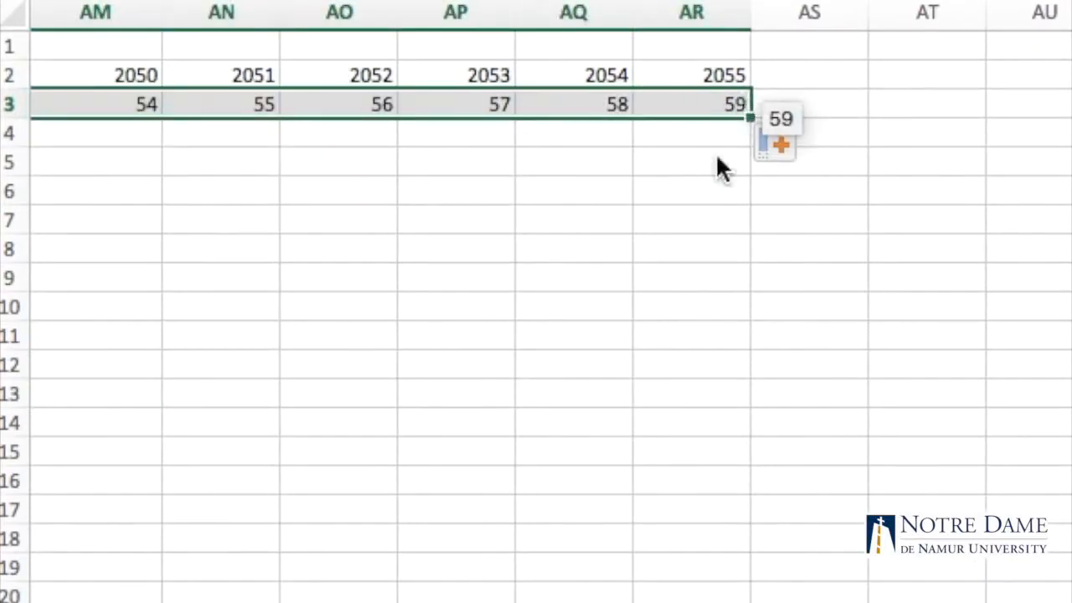
left_click(630, 279)
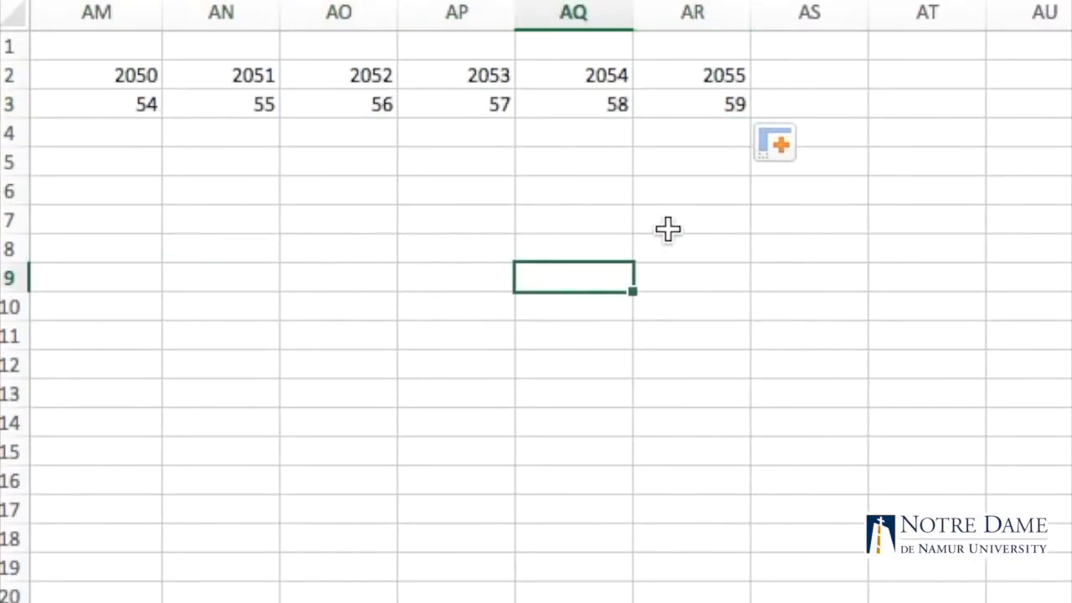
left_click_drag(716, 75, 936, 53)
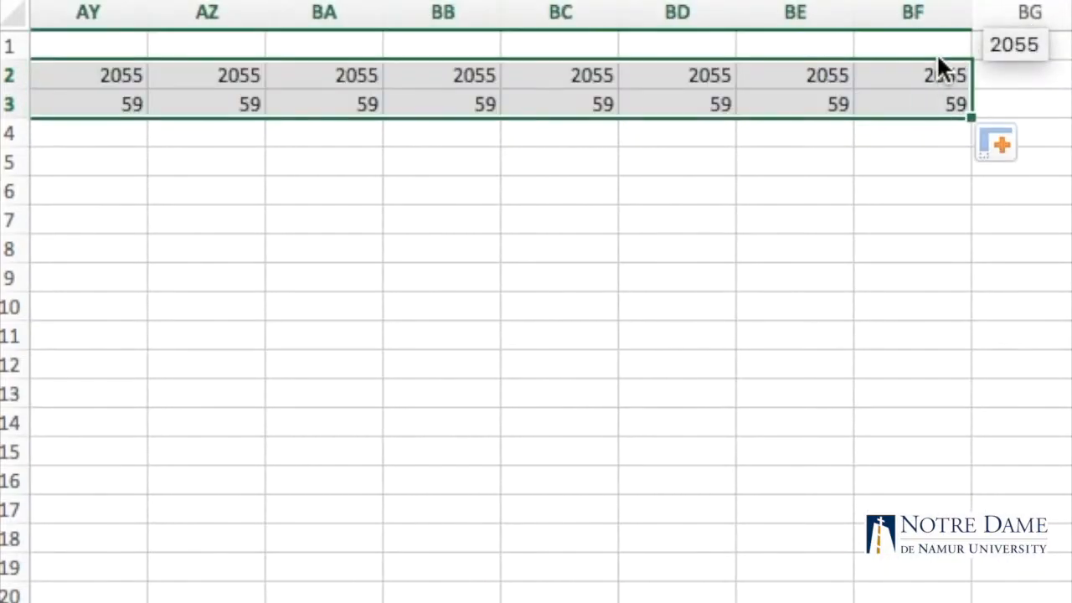
scroll(818, 211, "left", 10)
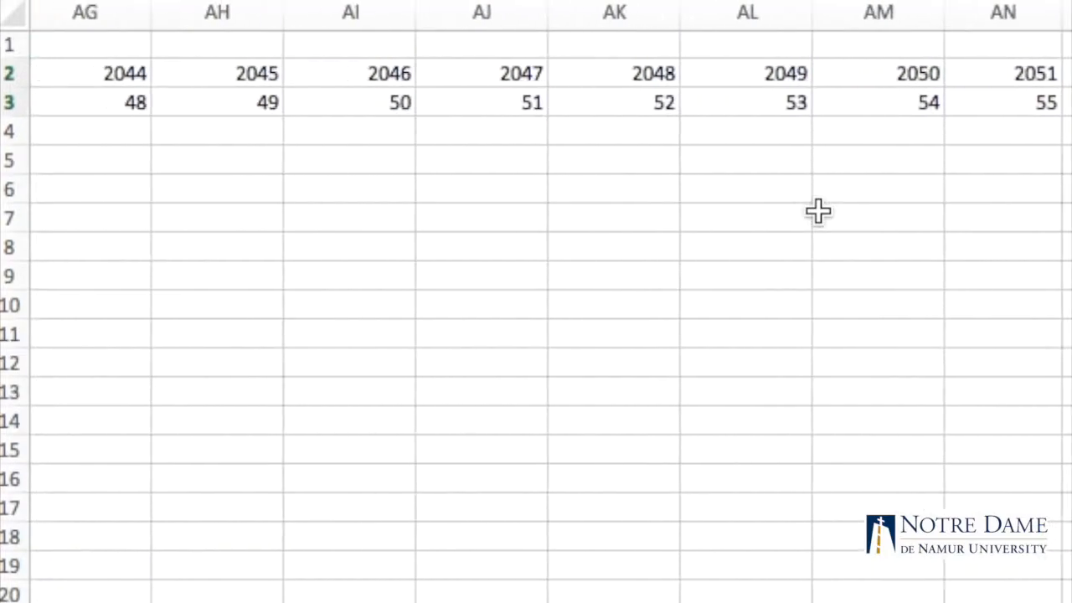
scroll(819, 211, "left", 1)
scroll(818, 211, "up", 1)
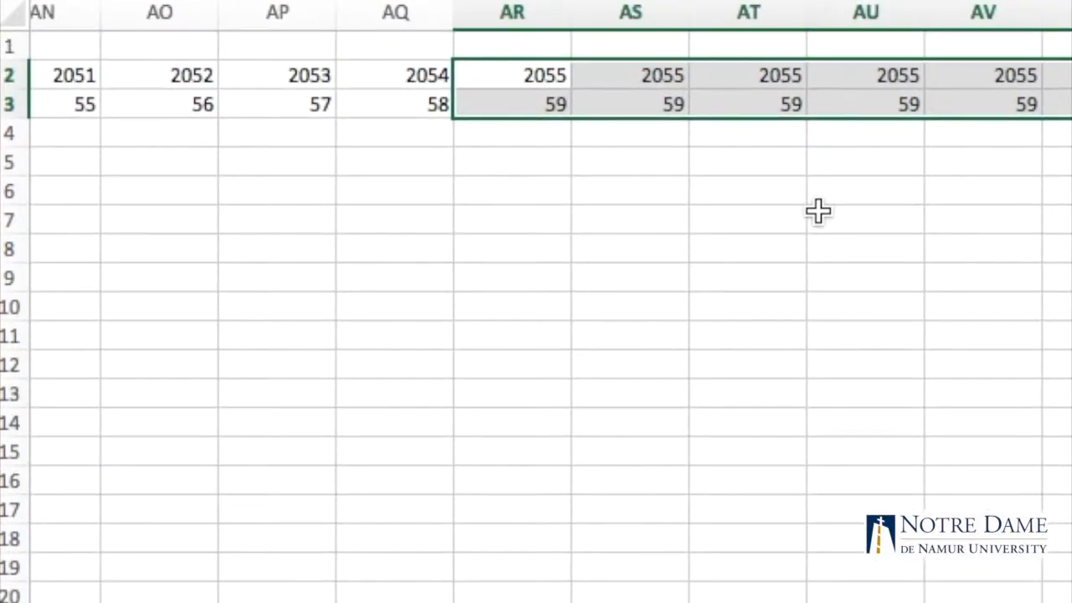
key("ctrl+z")
Step: Extend the year and age series together from AQ2:AR3 to column CP, ending at year 2105 and age 109
left_click_drag(411, 74, 494, 108)
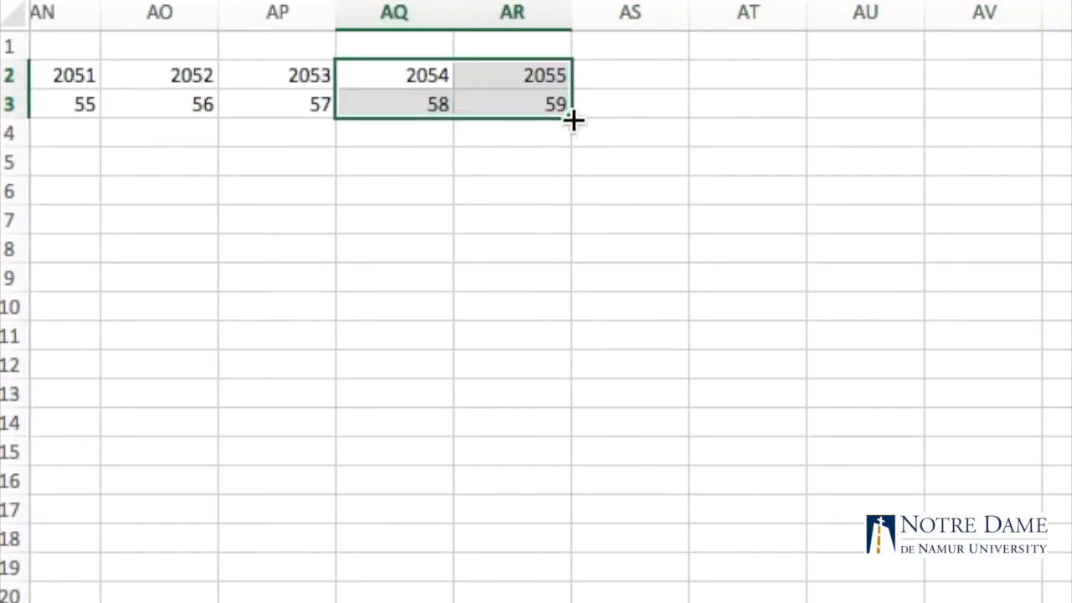
left_click_drag(570, 119, 793, 144)
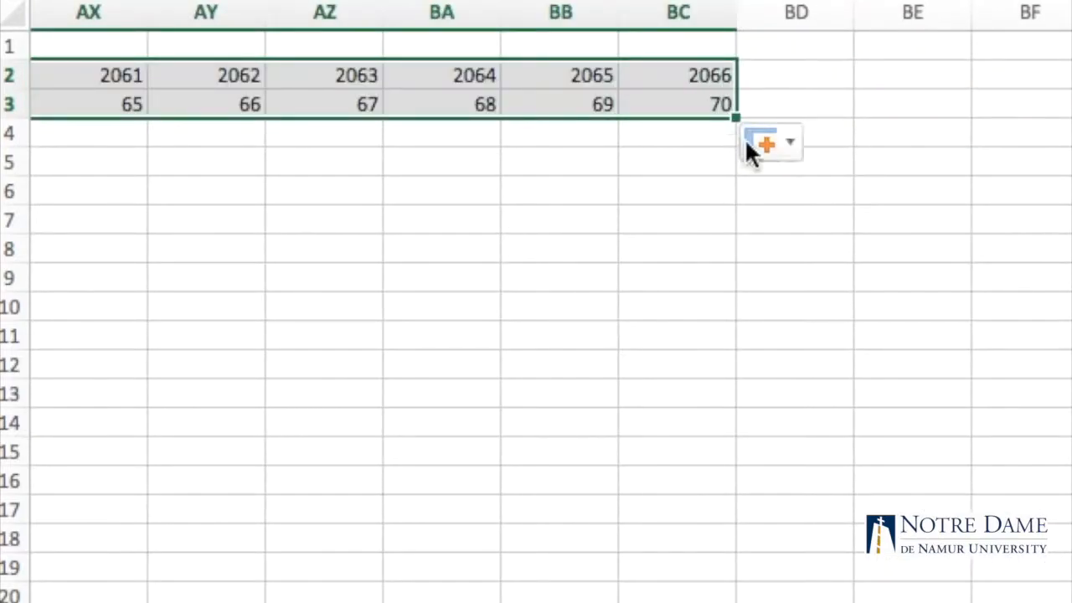
left_click_drag(734, 118, 1009, 80)
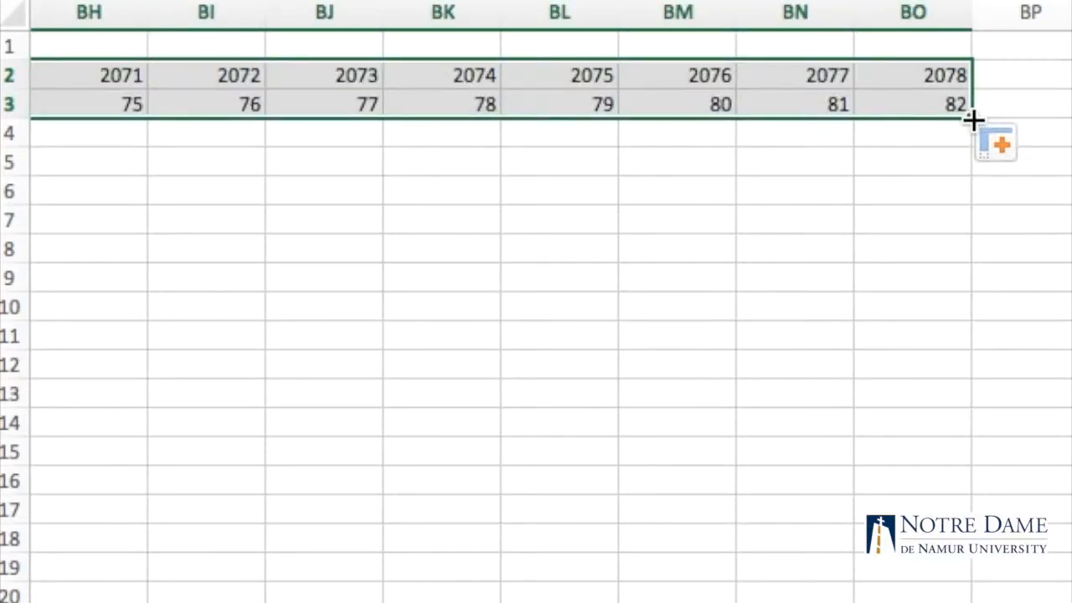
scroll(1029, 34, "right", 15)
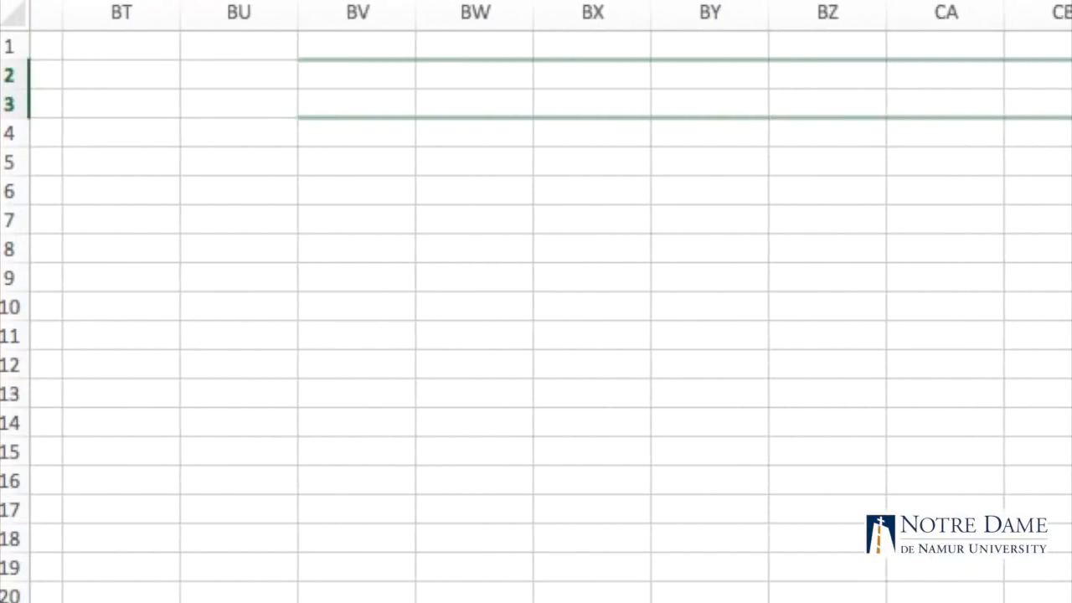
left_click_drag(1028, 34, 853, 44)
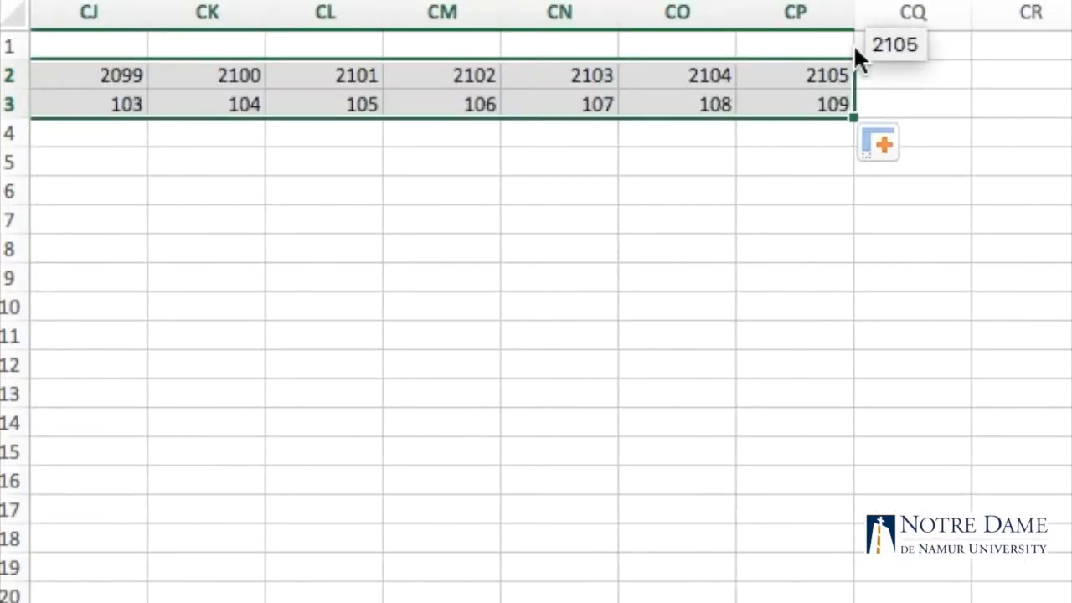
Step: Delete the years 2102 to 2105 and their ages from CM2:CP3
scroll(681, 222, "left", 1)
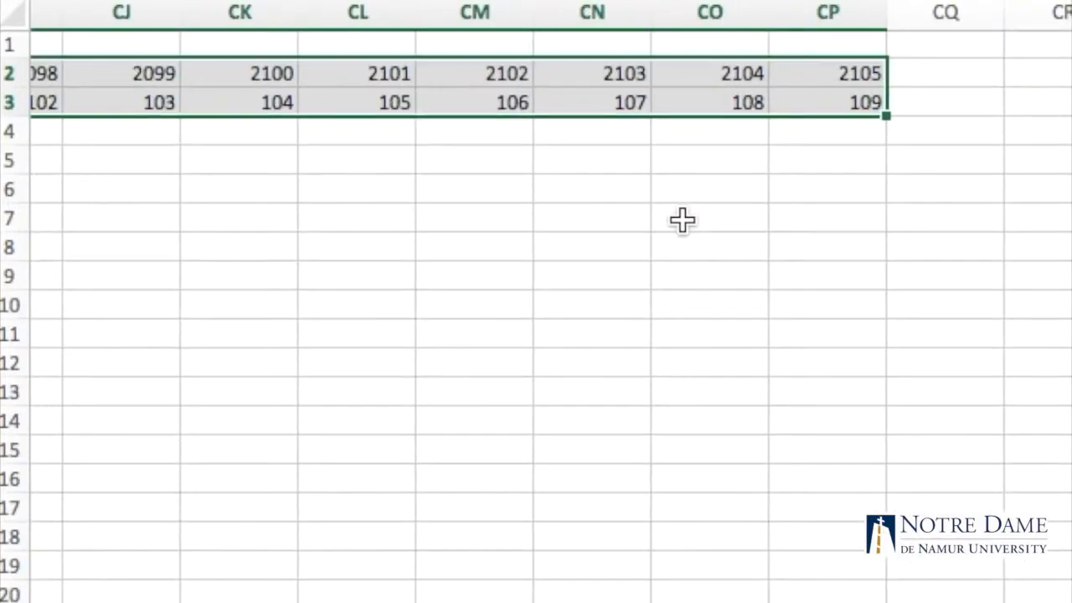
left_click(497, 209)
left_click_drag(488, 91, 818, 64)
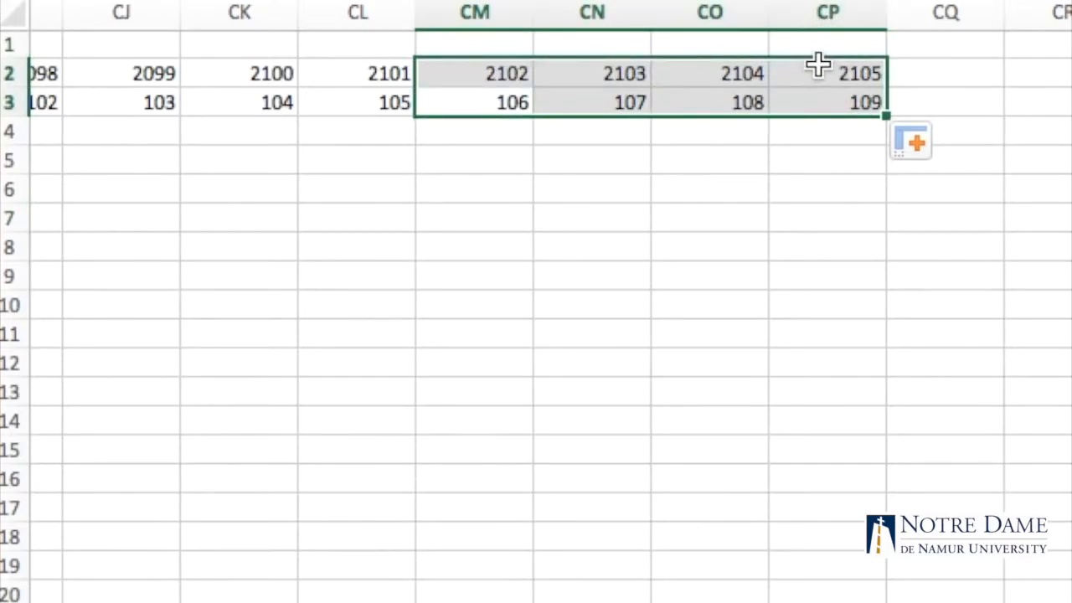
key("Delete")
Step: Review the filled year and age rows from the end of the series back to the first yearly columns
scroll(419, 259, "left", 3)
scroll(358, 295, "left", 3)
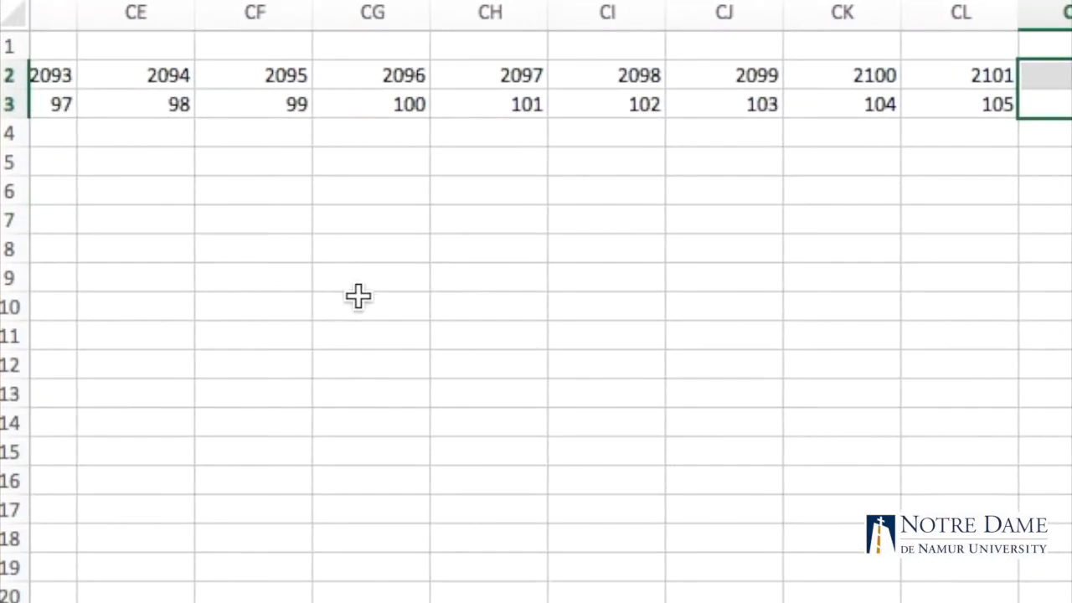
scroll(358, 294, "left", 10)
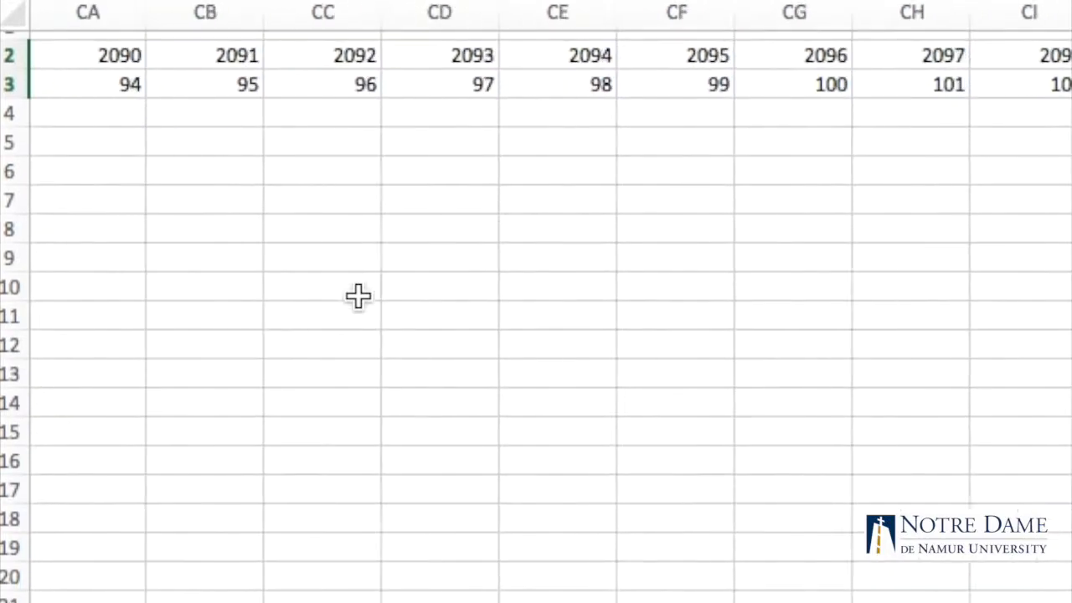
scroll(358, 295, "left", 3)
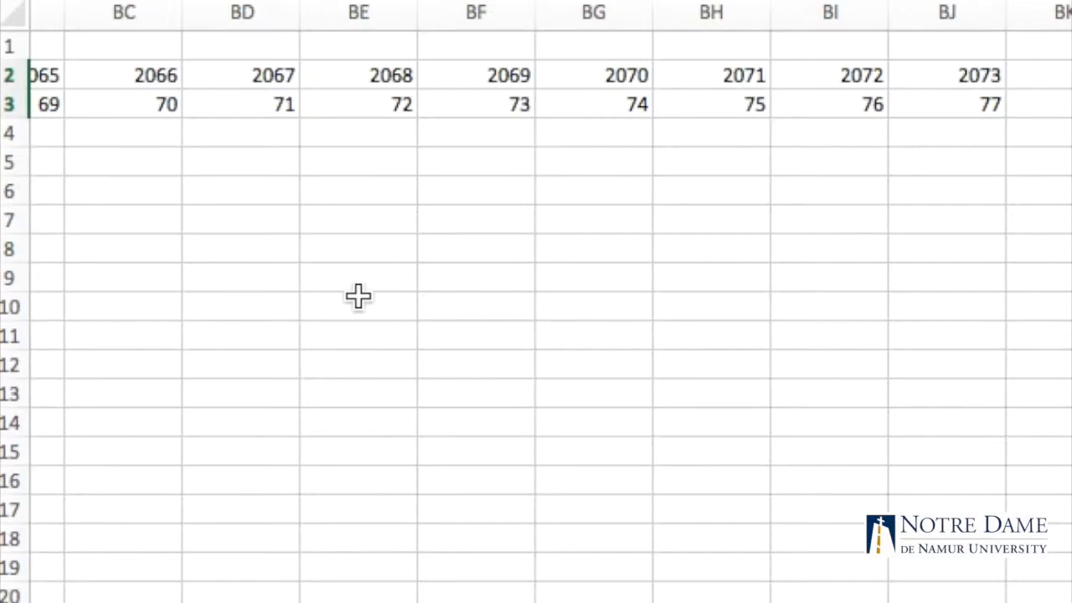
scroll(358, 295, "left", 15)
scroll(357, 295, "left", 15)
scroll(357, 295, "left", 10)
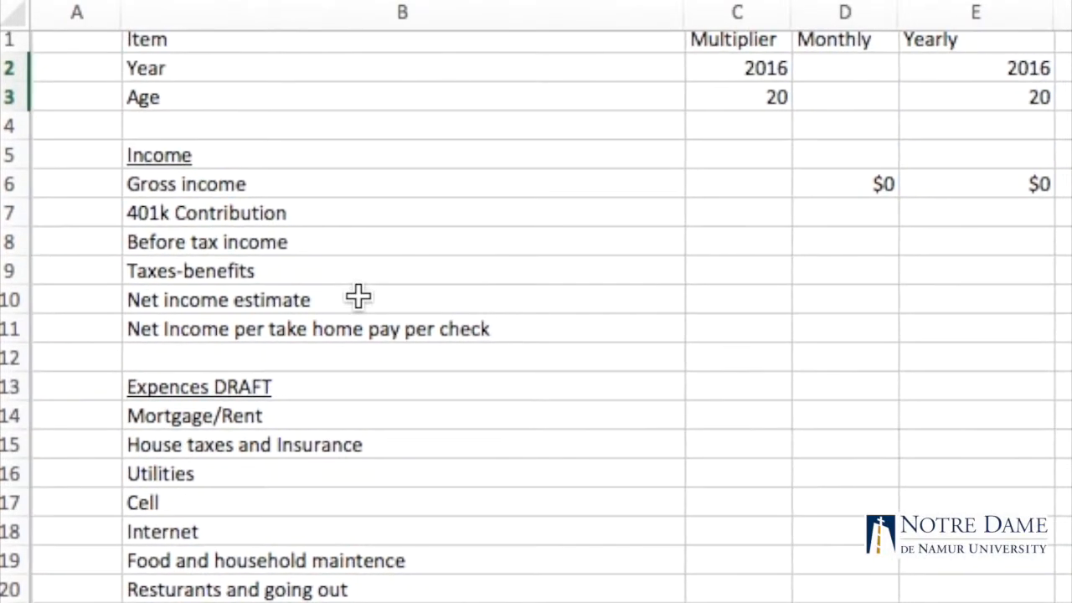
scroll(536, 299, "right", 4)
scroll(536, 299, "right", 8)
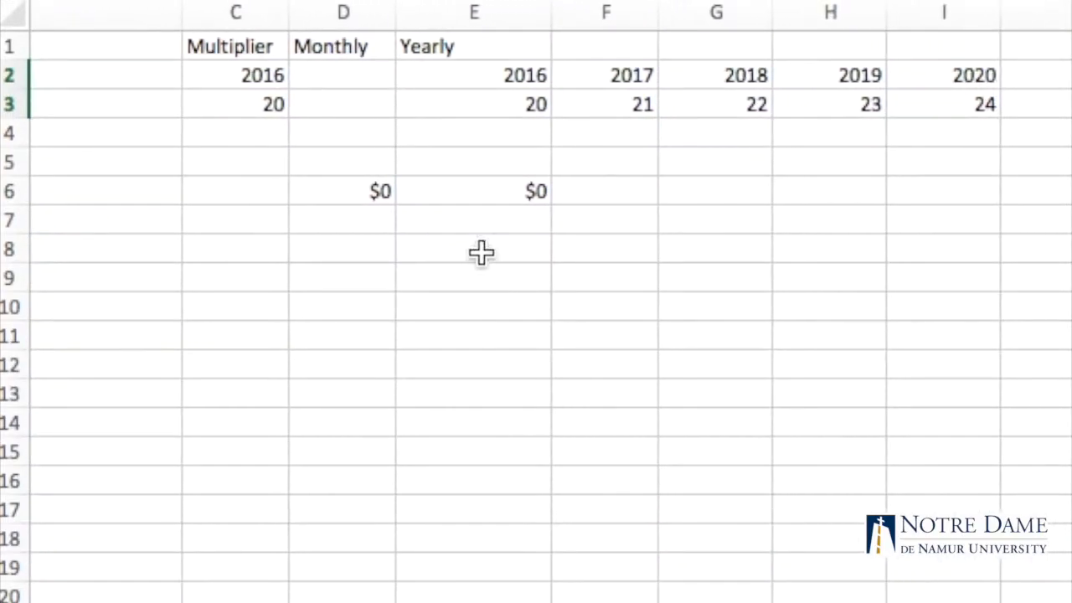
Step: Enter 0 in F6 for 2017 and 30,000 in G6 for 2018
left_click(493, 204)
key("Right")
key("Right")
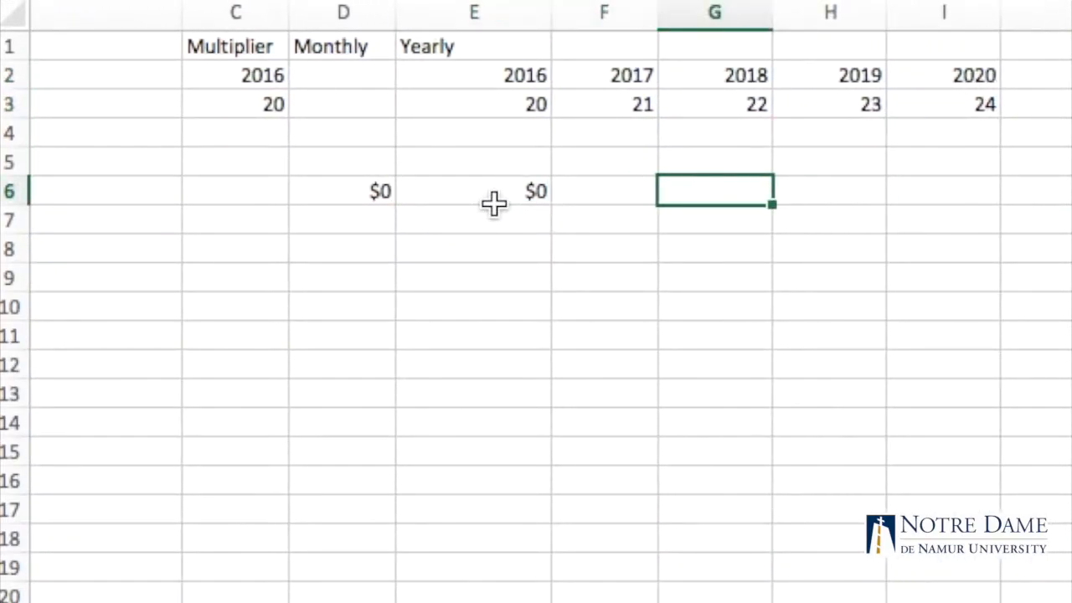
key("Right")
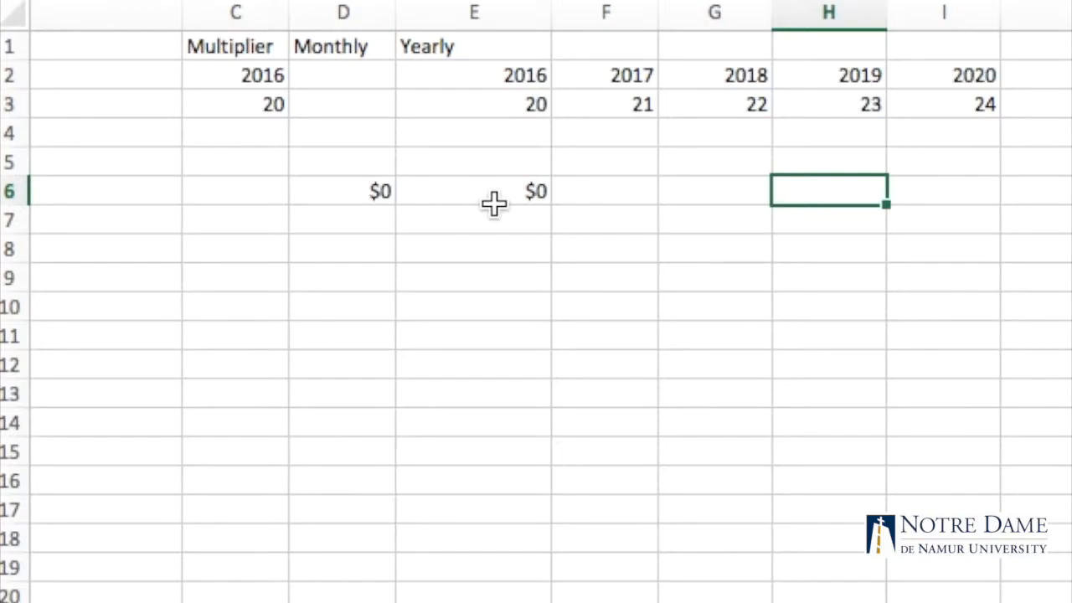
left_click(618, 191)
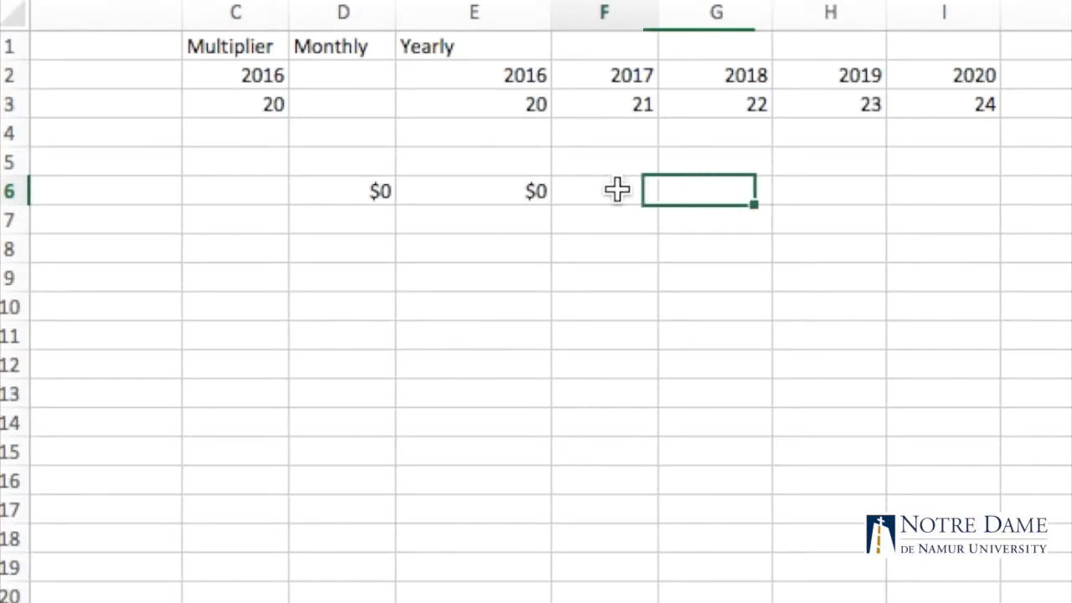
type("0")
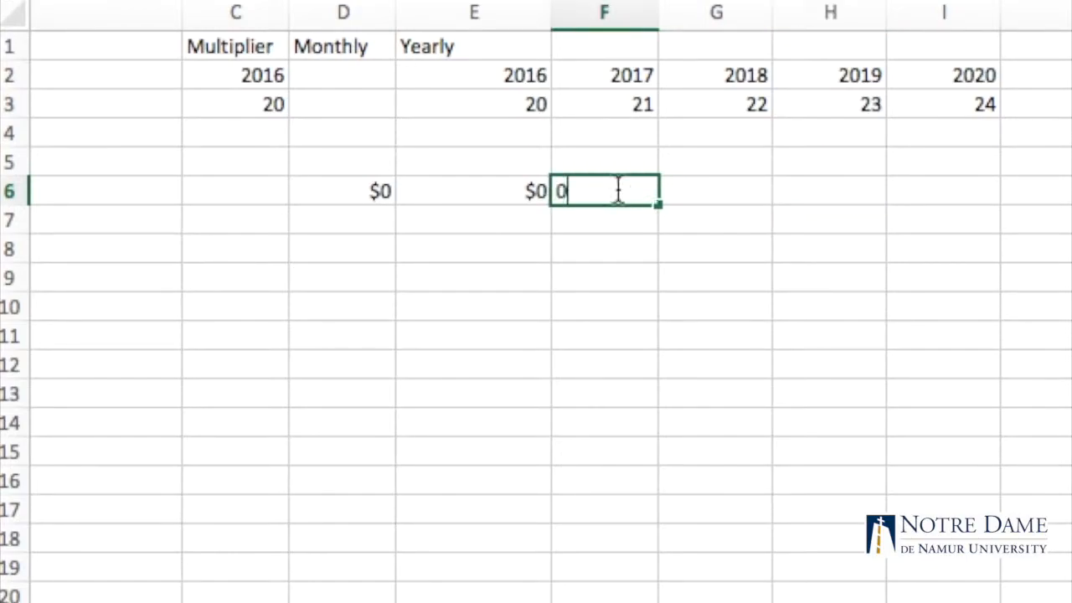
left_click(716, 198)
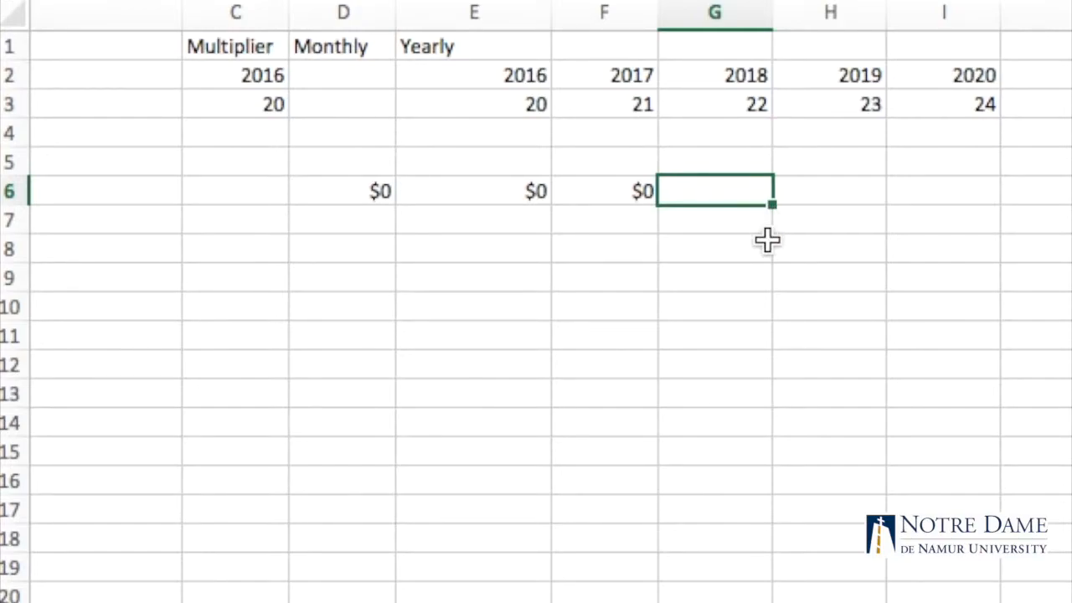
type("30,000")
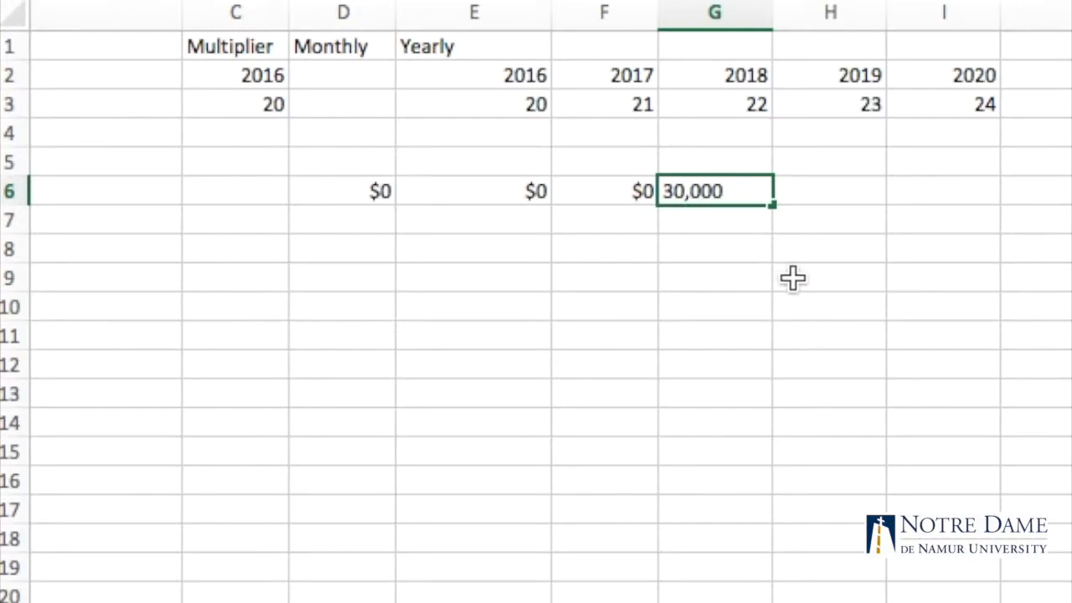
left_click(790, 277)
Step: Enter a multiplier of .05 in C6 and format it as a percentage
scroll(789, 277, "right", 2)
scroll(790, 277, "down", 1)
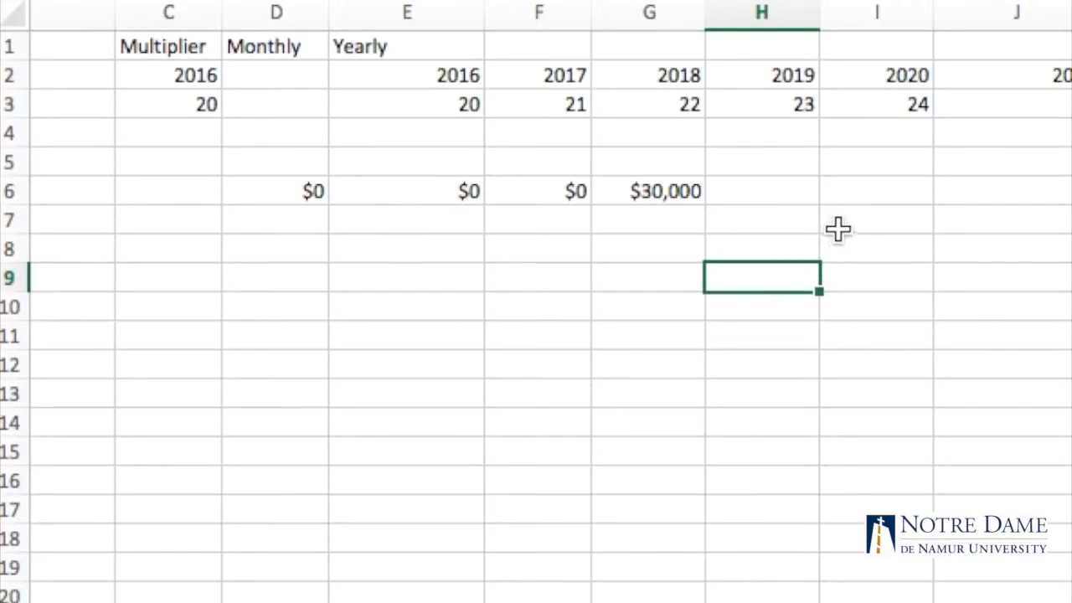
left_click(782, 197)
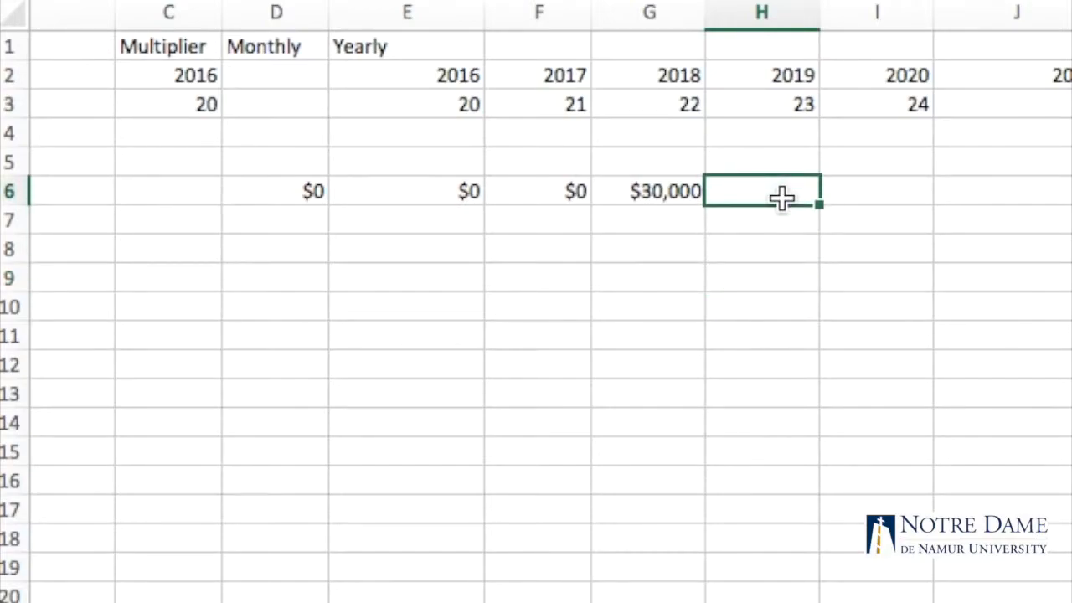
scroll(782, 197, "left", 5)
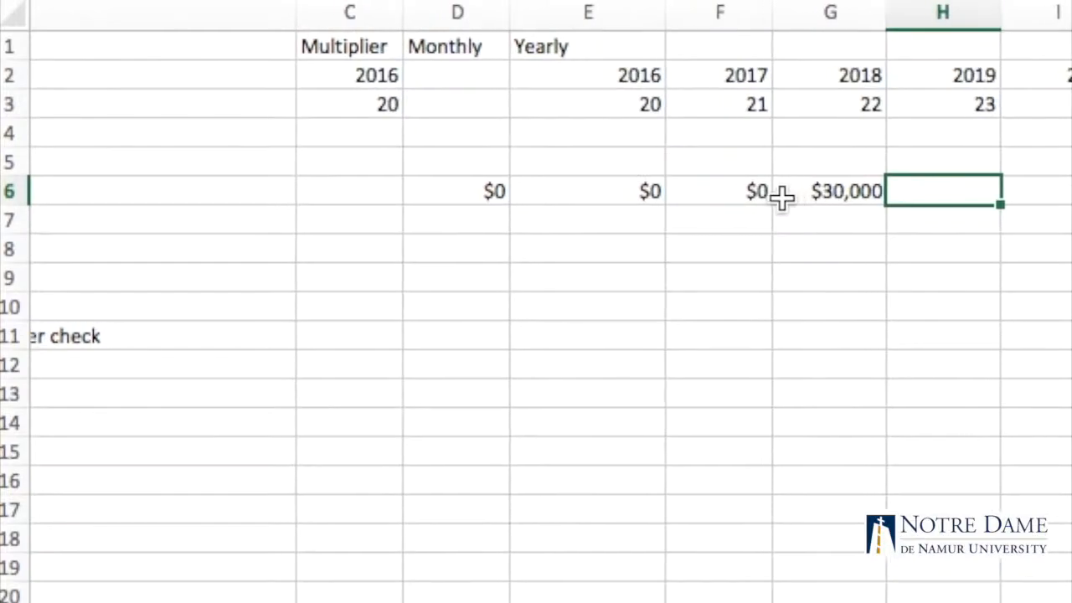
left_click(505, 189)
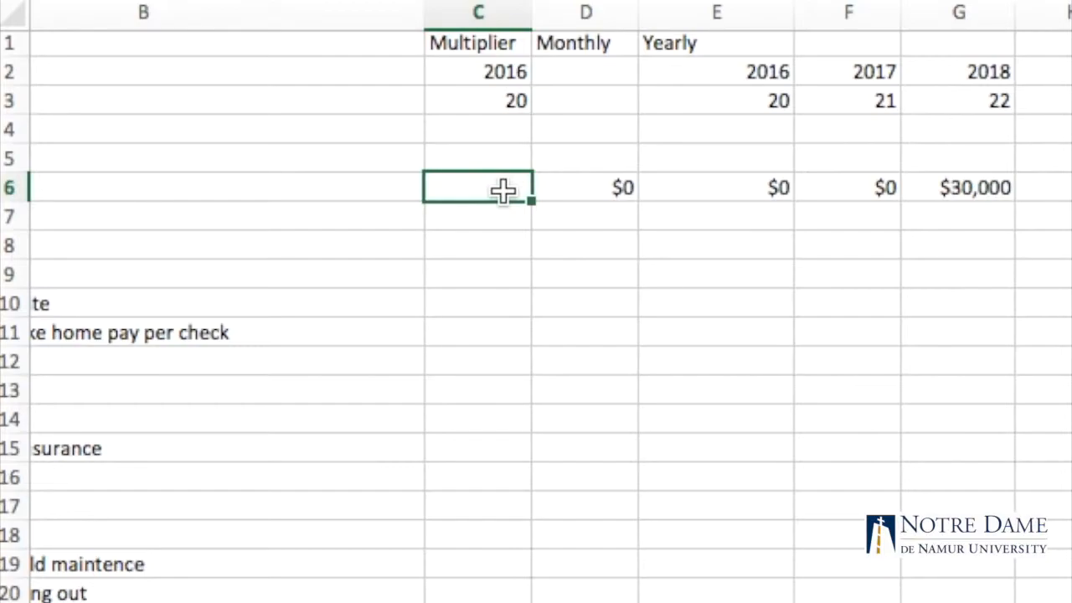
double_click(502, 190)
type(".05")
key("Return")
left_click(503, 194)
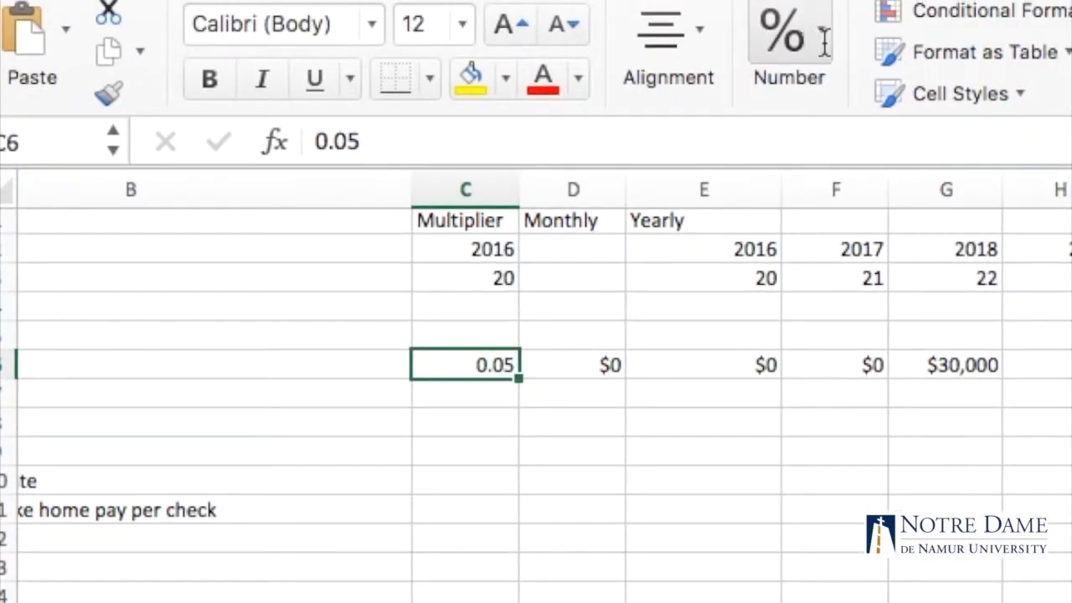
left_click(823, 38)
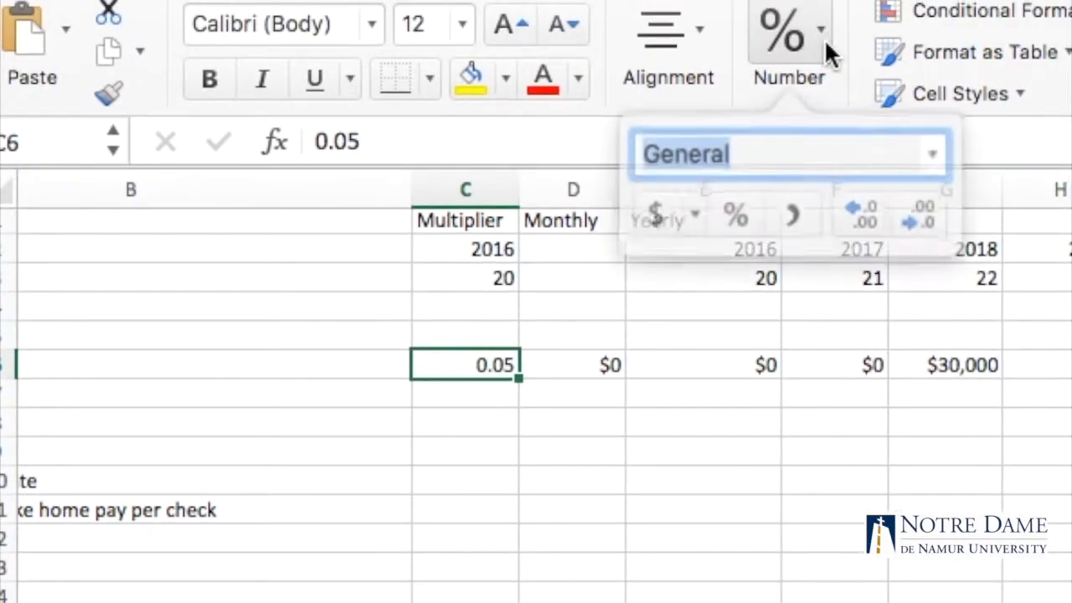
left_click(741, 207)
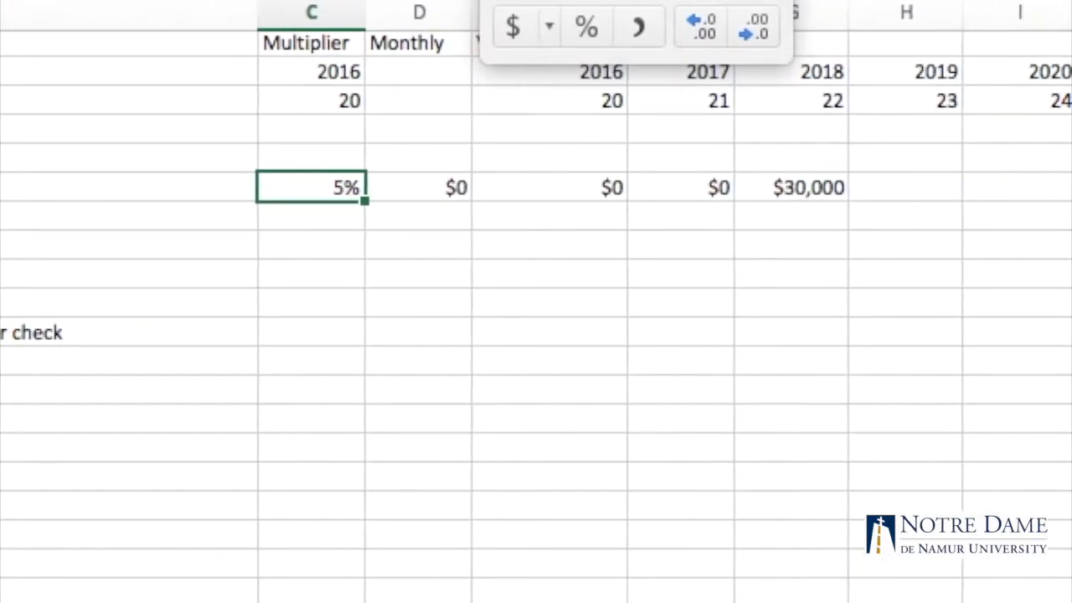
Step: Enter the formula =G6*(1+C6) in H6 to grow the 2018 amount by the multiplier for 2019
left_click(919, 180)
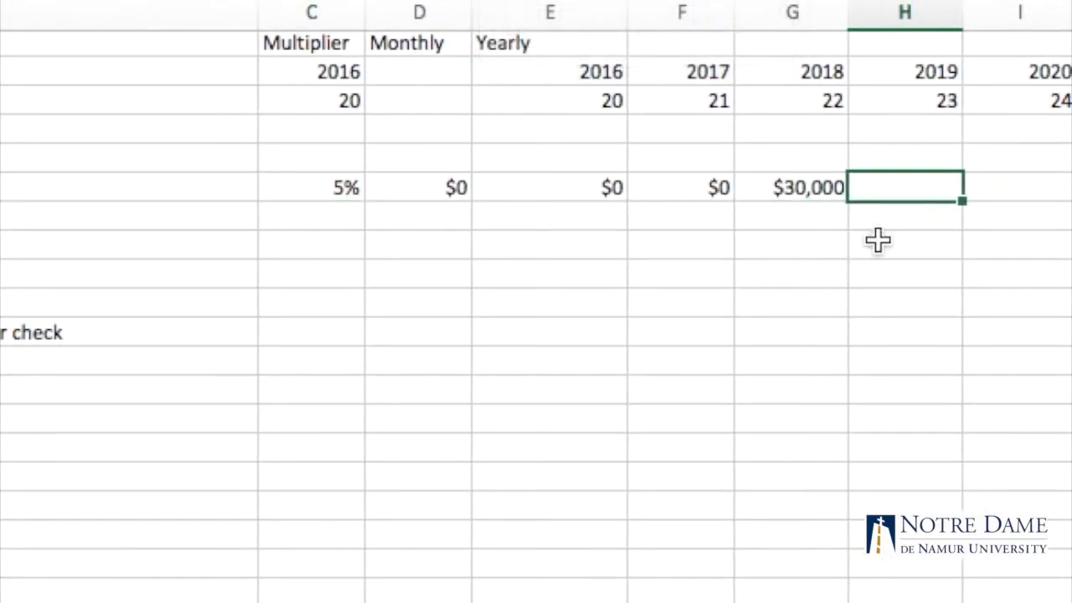
left_click(822, 177)
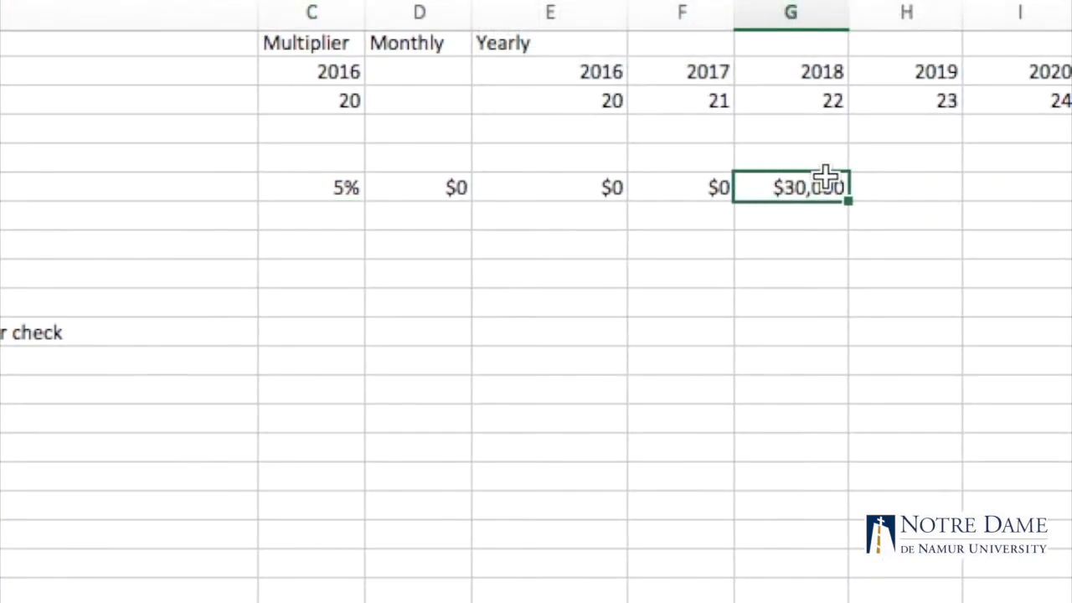
left_click(322, 192)
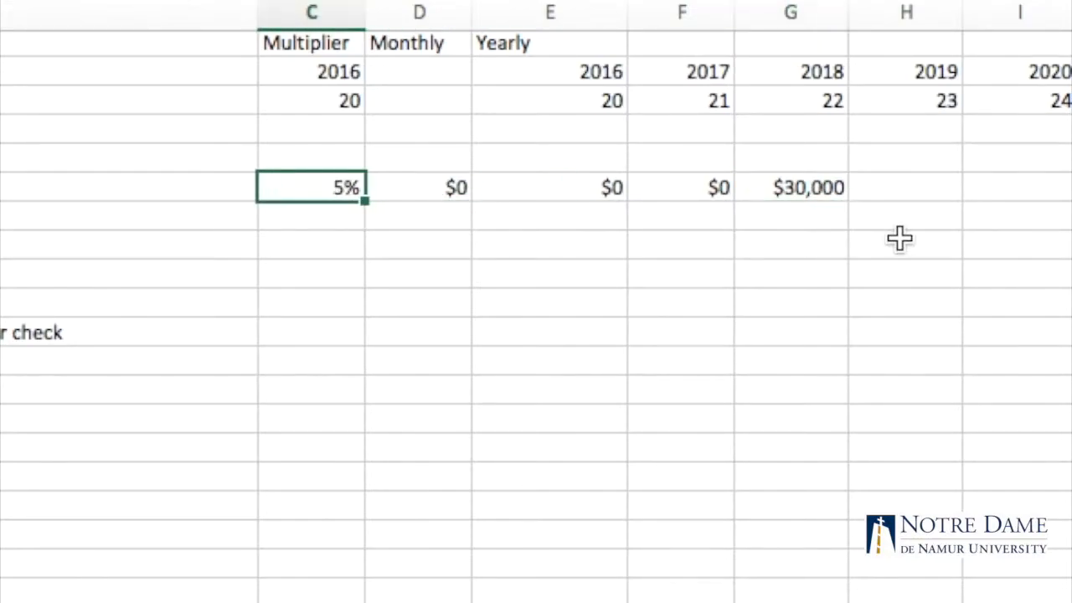
left_click(892, 195)
type("=")
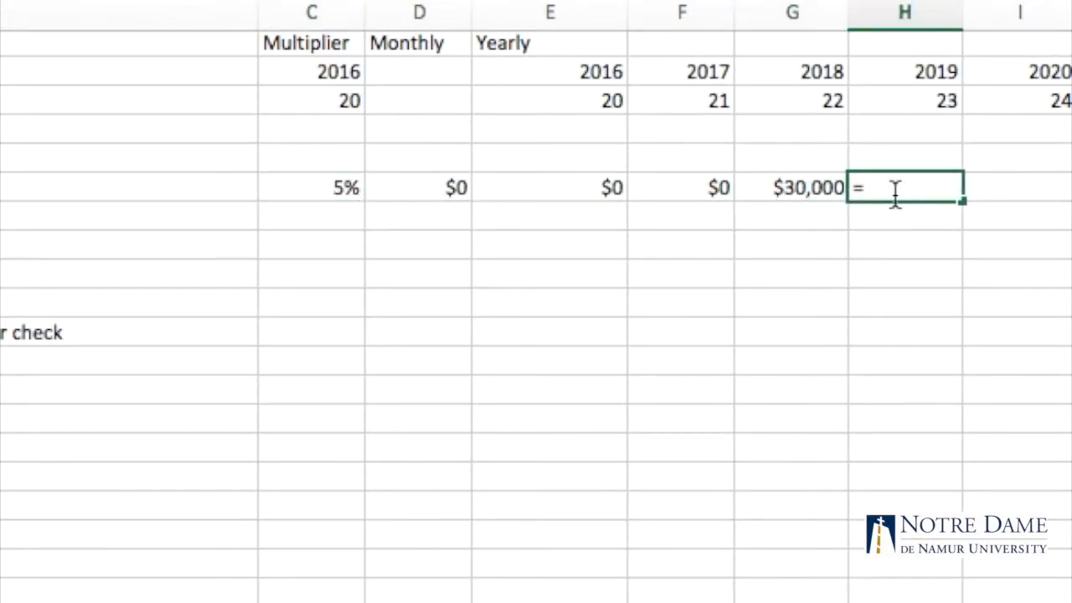
left_click(817, 191)
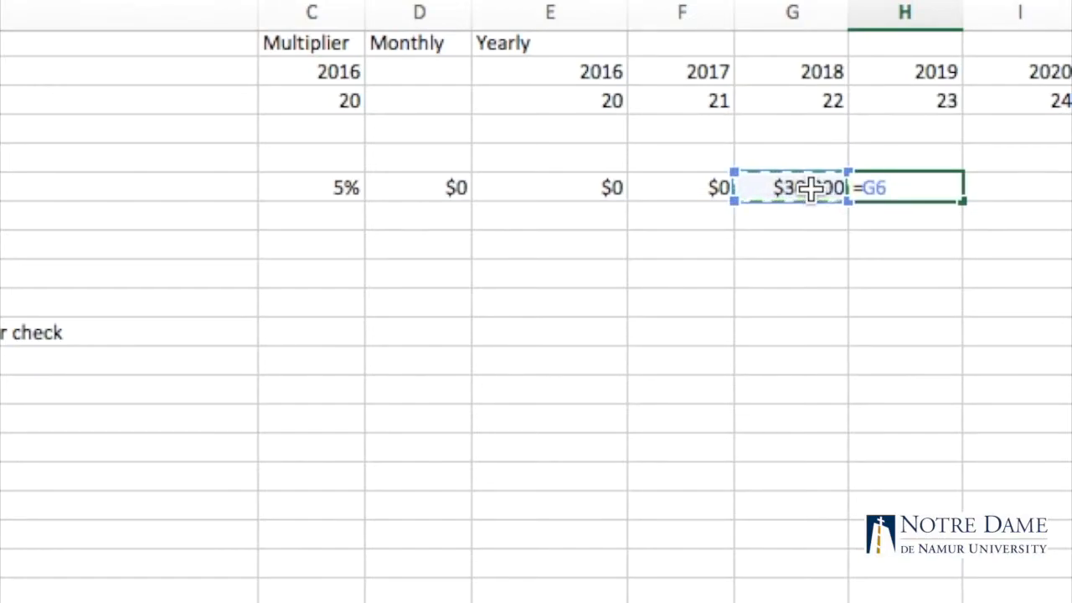
type("*")
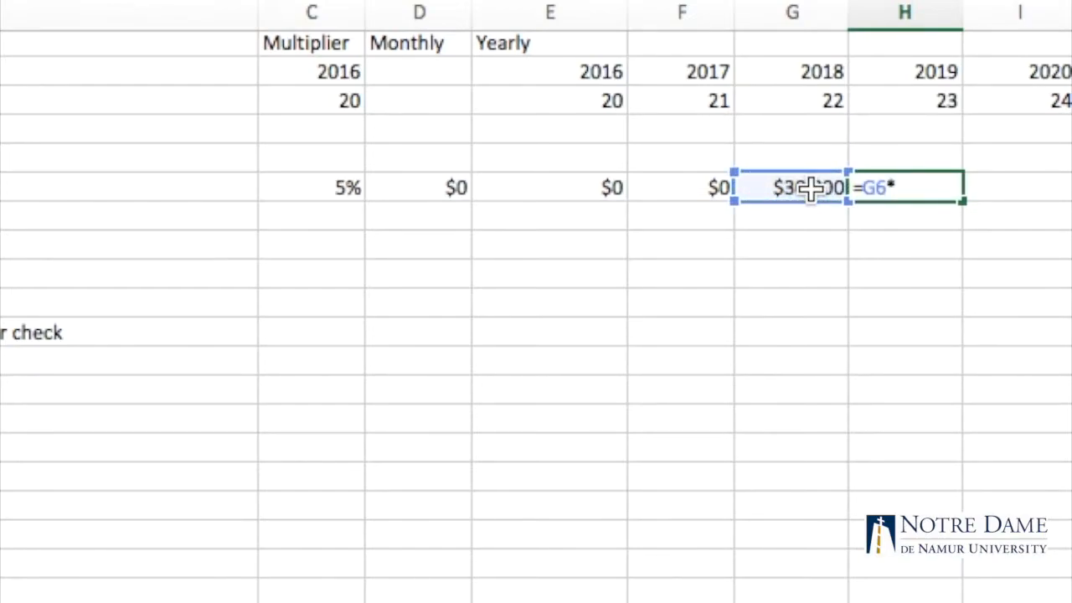
type("(1+")
left_click(304, 189)
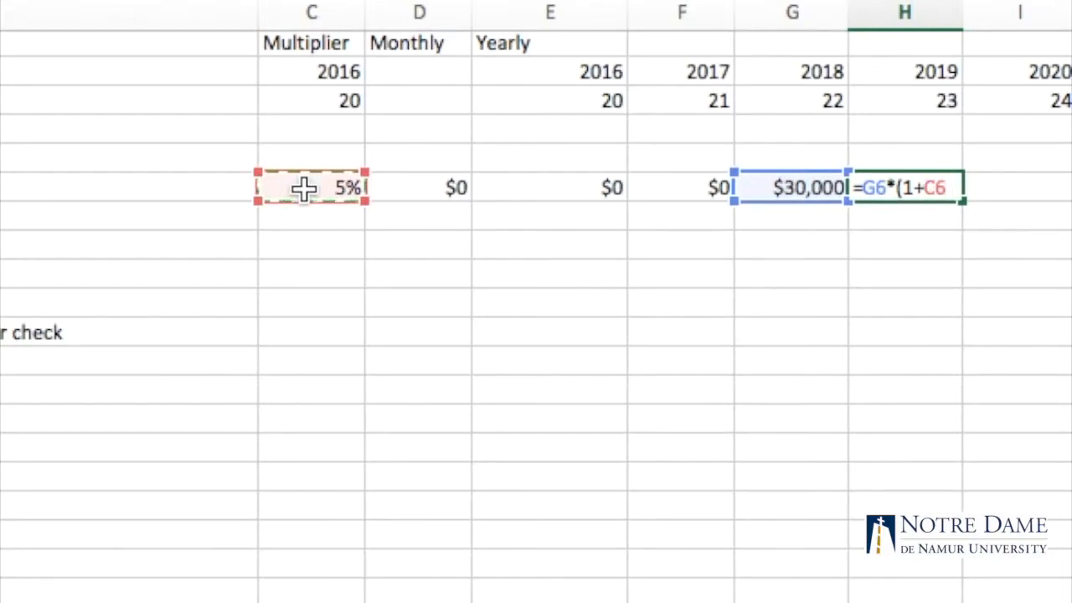
type(")")
key("Return")
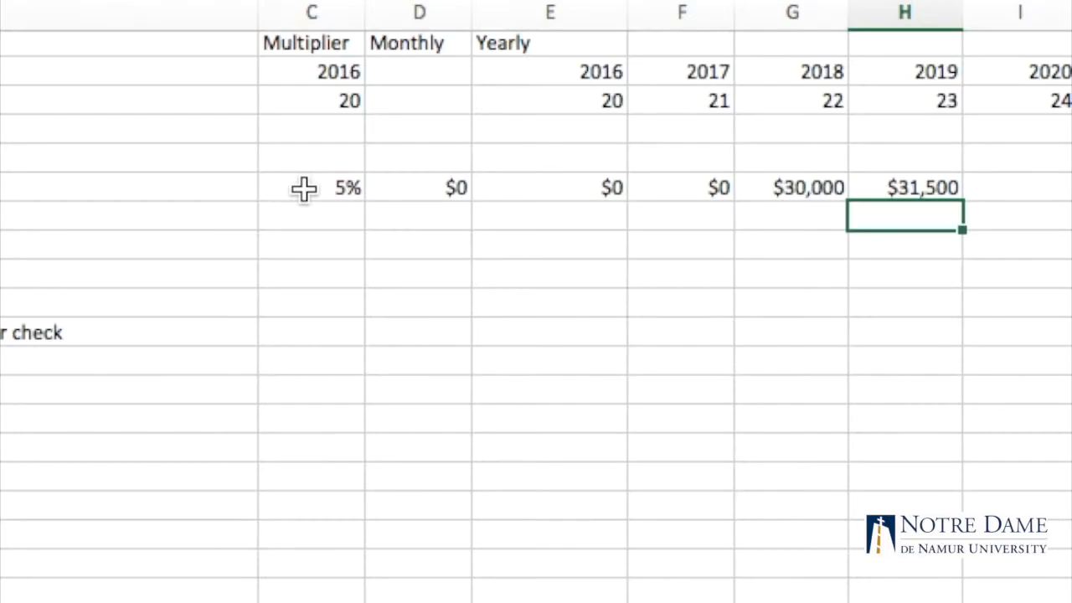
Step: Make the multiplier reference in H6's formula absolute by changing C6 to $C$6
scroll(746, 237, "right", 1)
scroll(746, 237, "down", 1)
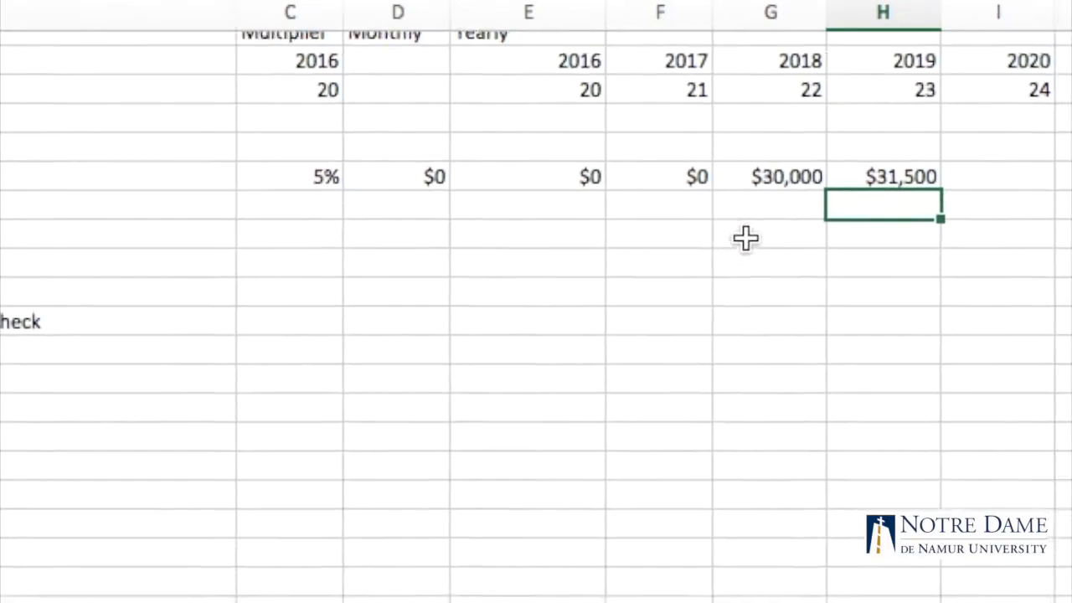
scroll(746, 237, "right", 5)
scroll(747, 237, "up", 1)
left_click(684, 192)
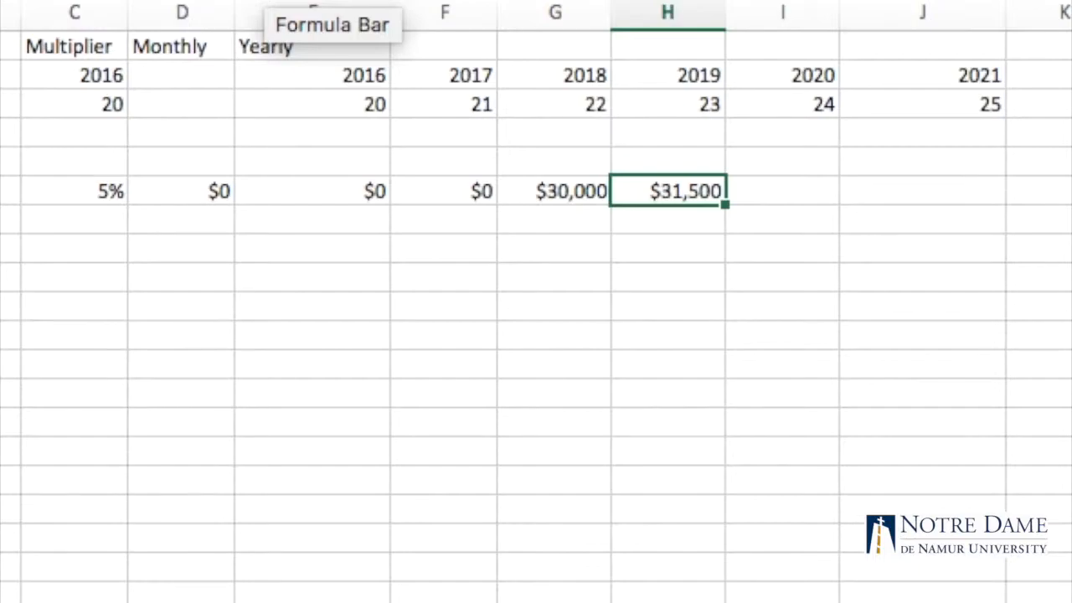
left_click(265, 1)
type("$C6")
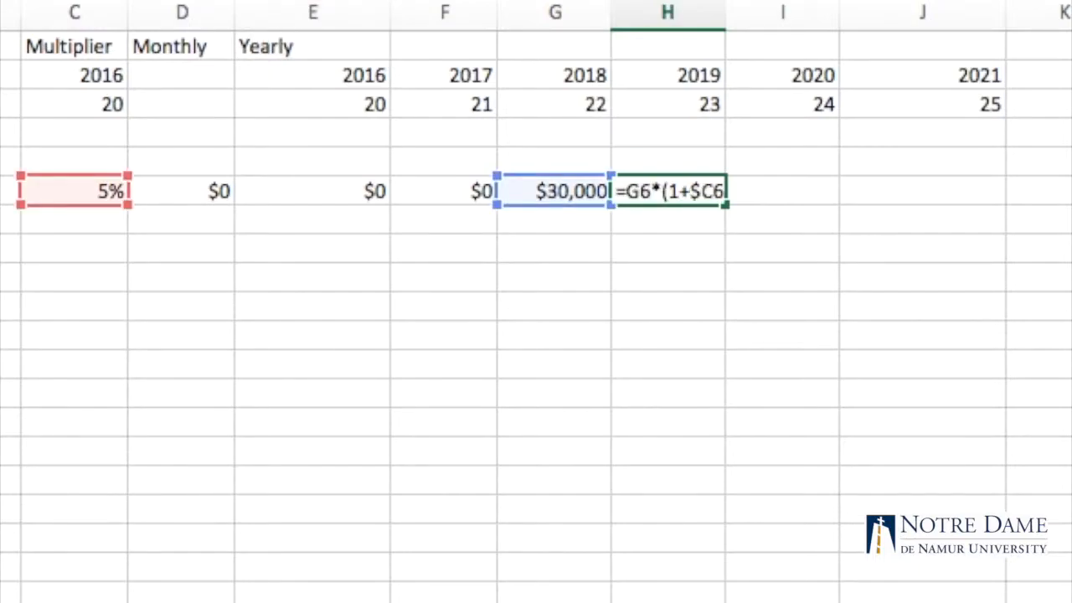
key("Right")
type("$")
key("Return")
Step: Fill the growth formula from H6 across row 6 to K6, covering 2020 through 2022
left_click(680, 189)
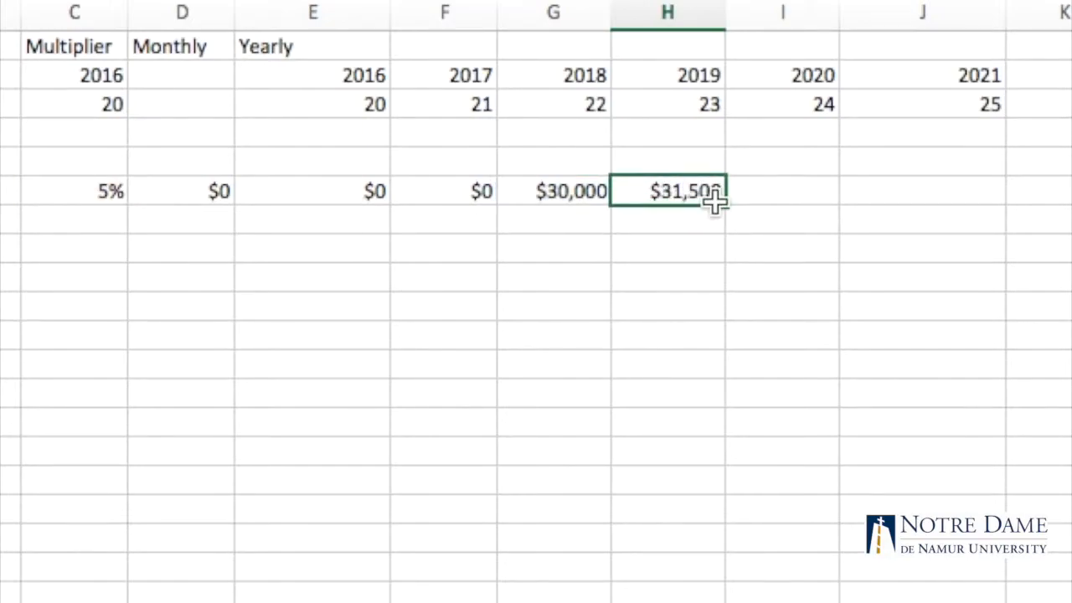
left_click_drag(724, 203, 813, 201)
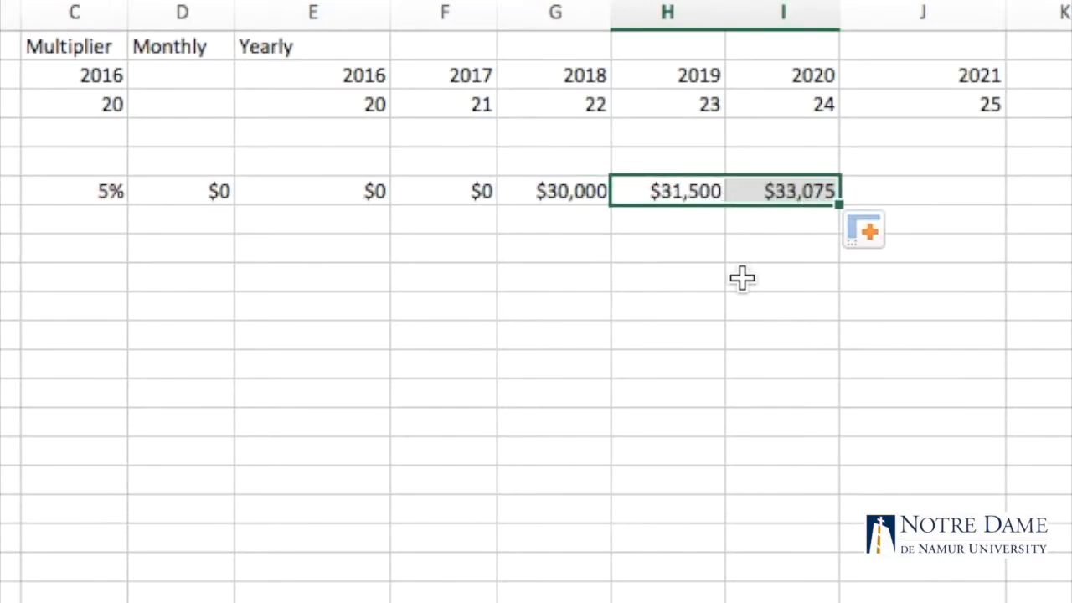
left_click(802, 200)
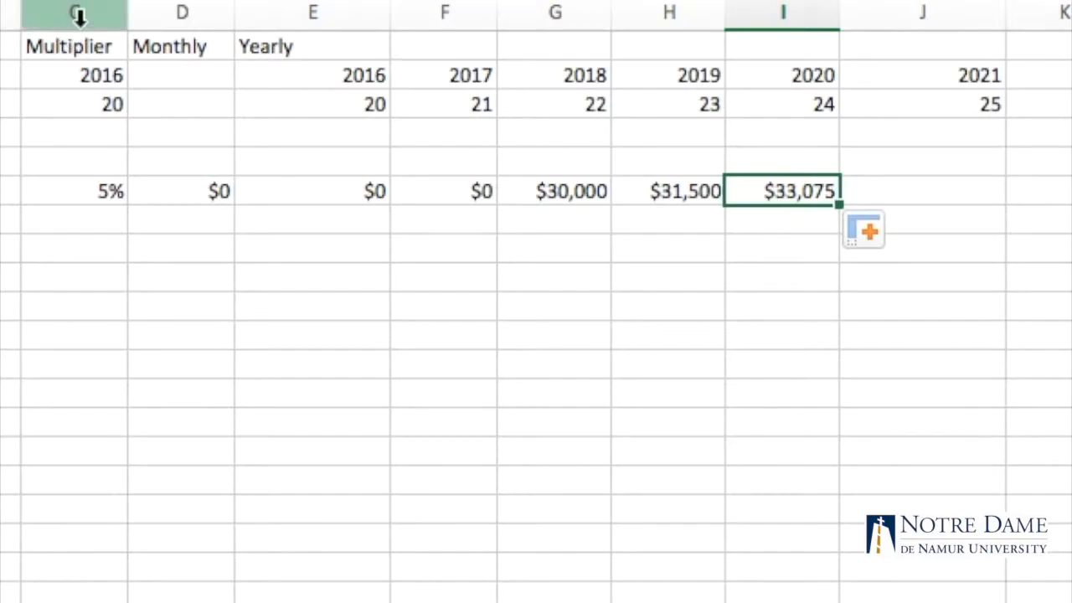
scroll(367, 399, "right", 5)
scroll(367, 398, "right", 4)
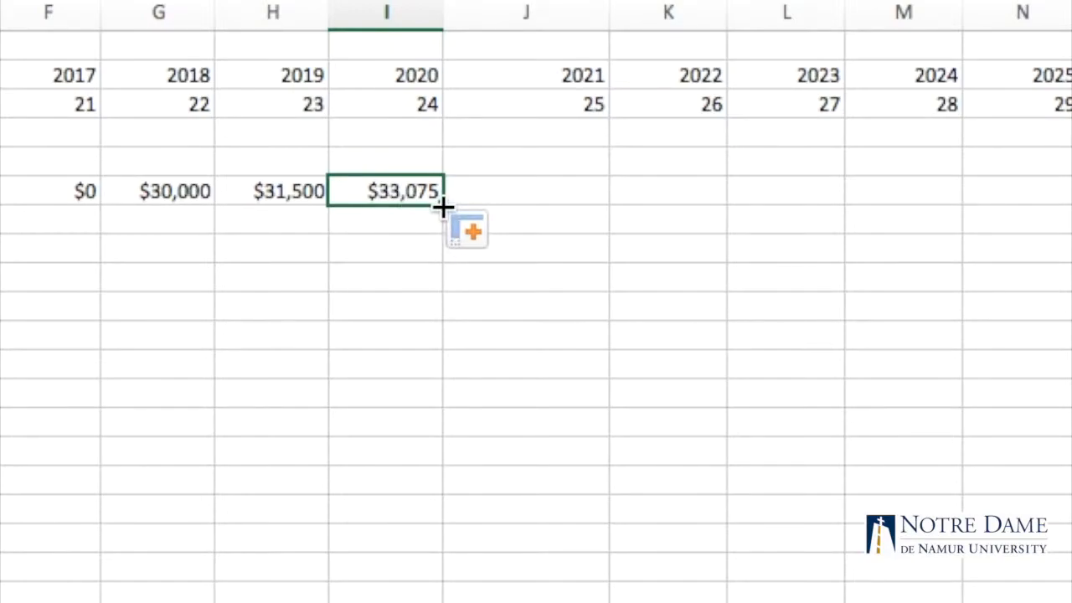
left_click_drag(443, 207, 679, 215)
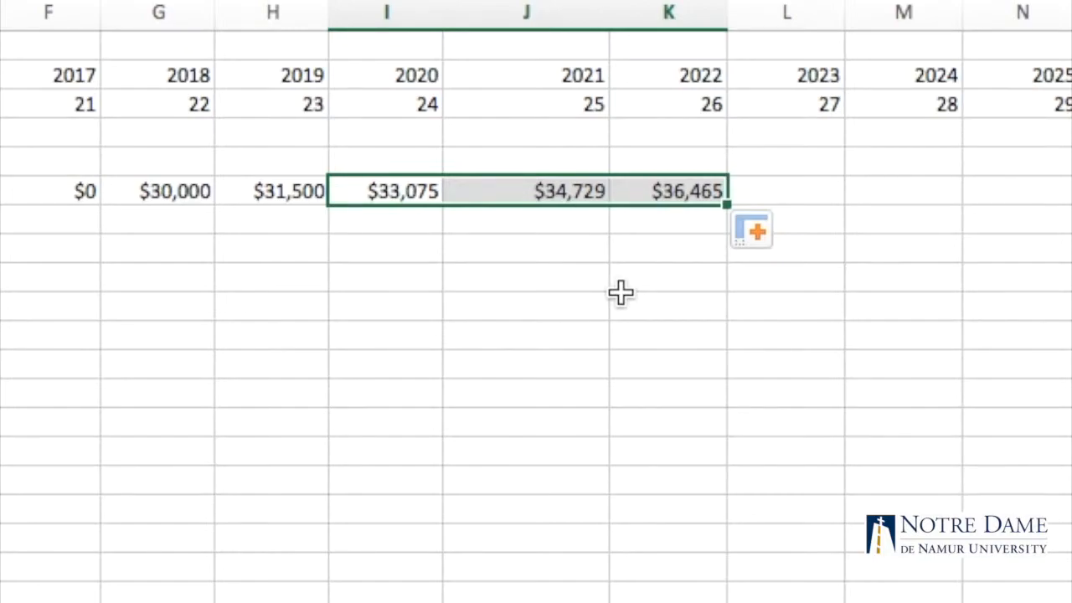
Step: Enter 70,000 in L6 as the new amount for 2023
scroll(621, 291, "right", 4)
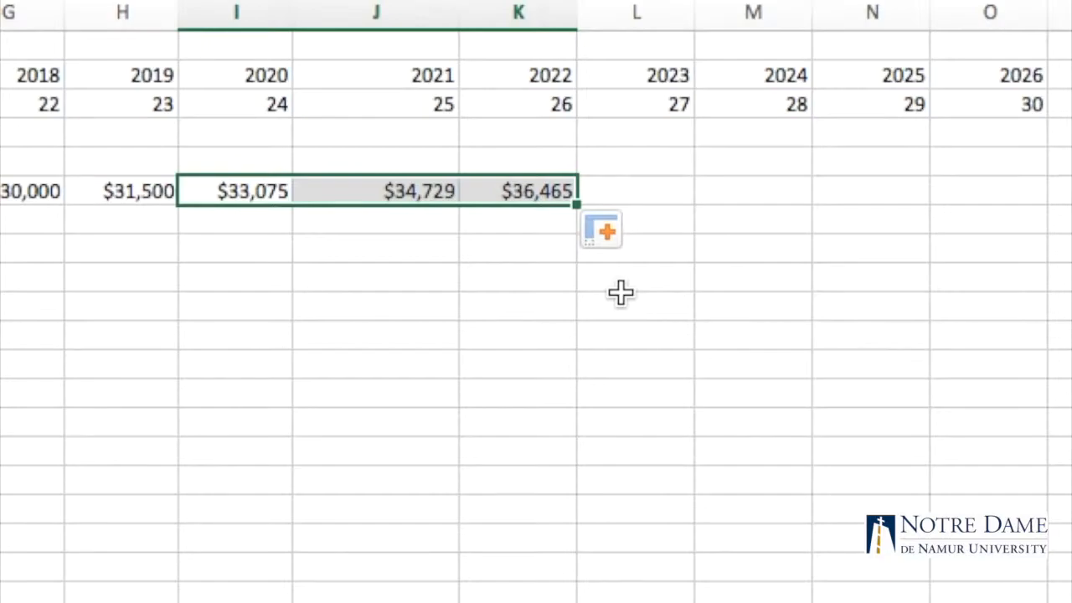
left_click(660, 201)
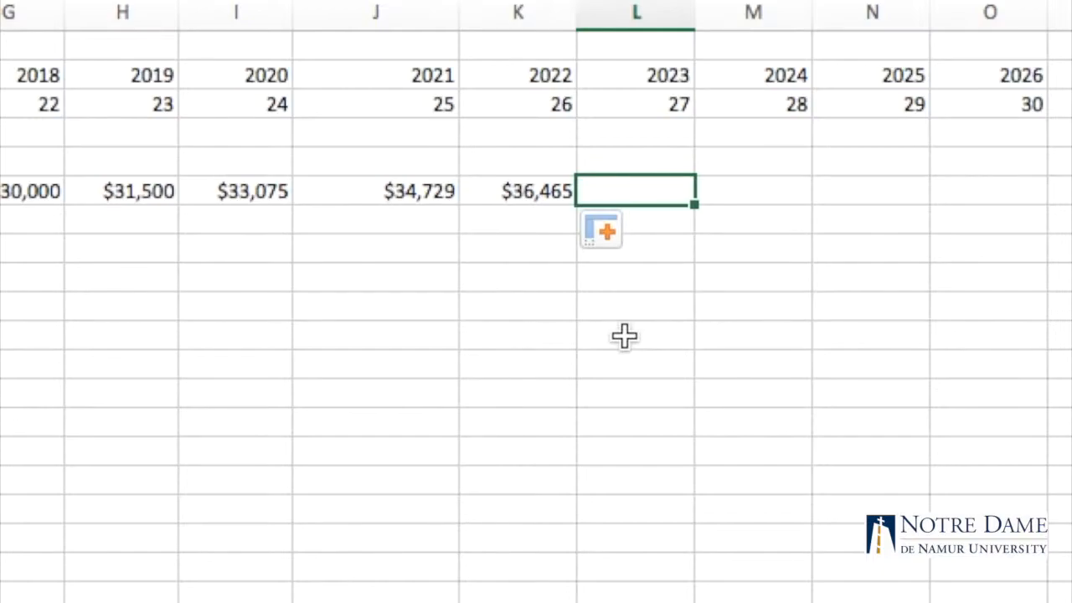
type("70,")
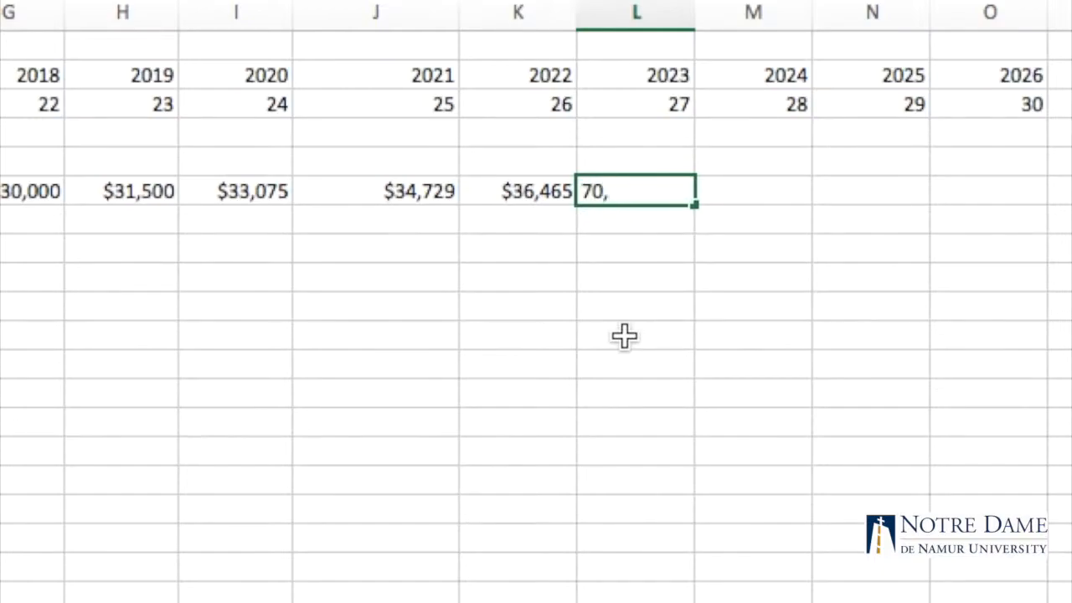
type("000")
left_click(625, 335)
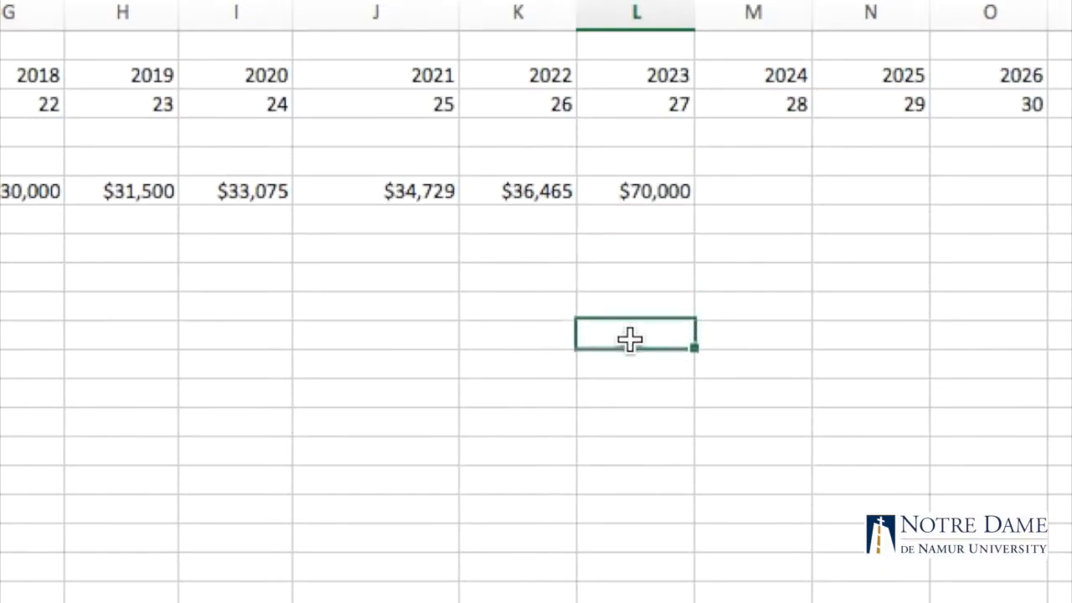
left_click(546, 201)
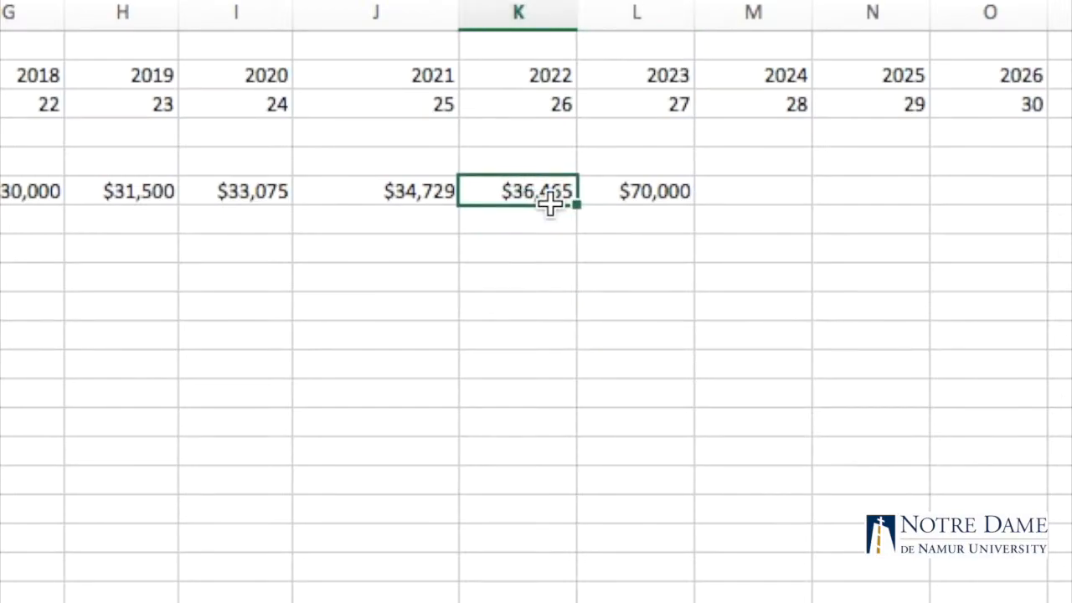
left_click(634, 196)
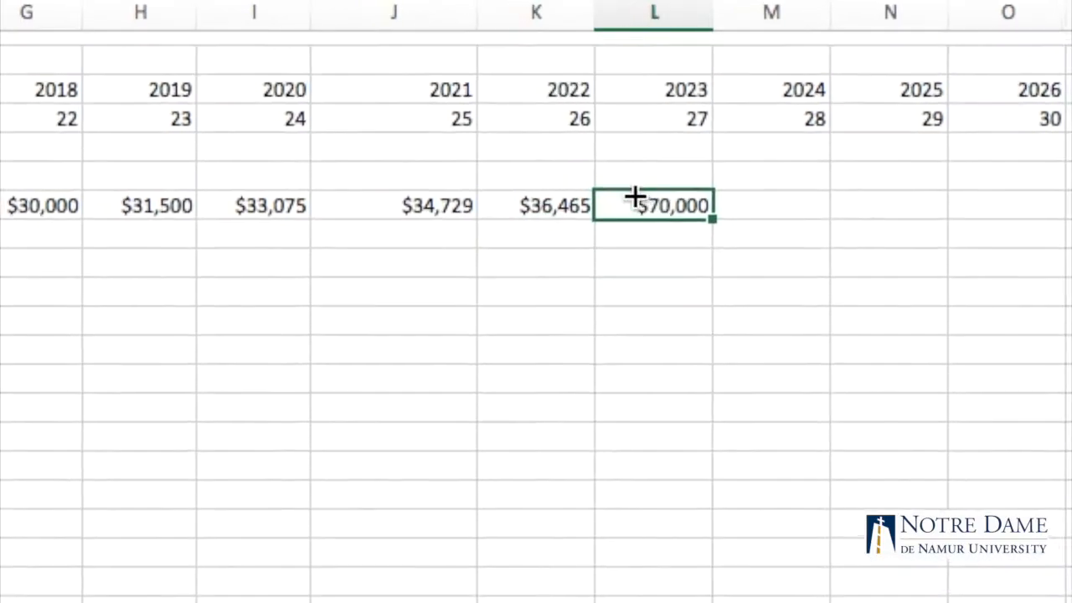
Step: Fill the 2023 year heading in L2 with the standard orange color
left_click(648, 60)
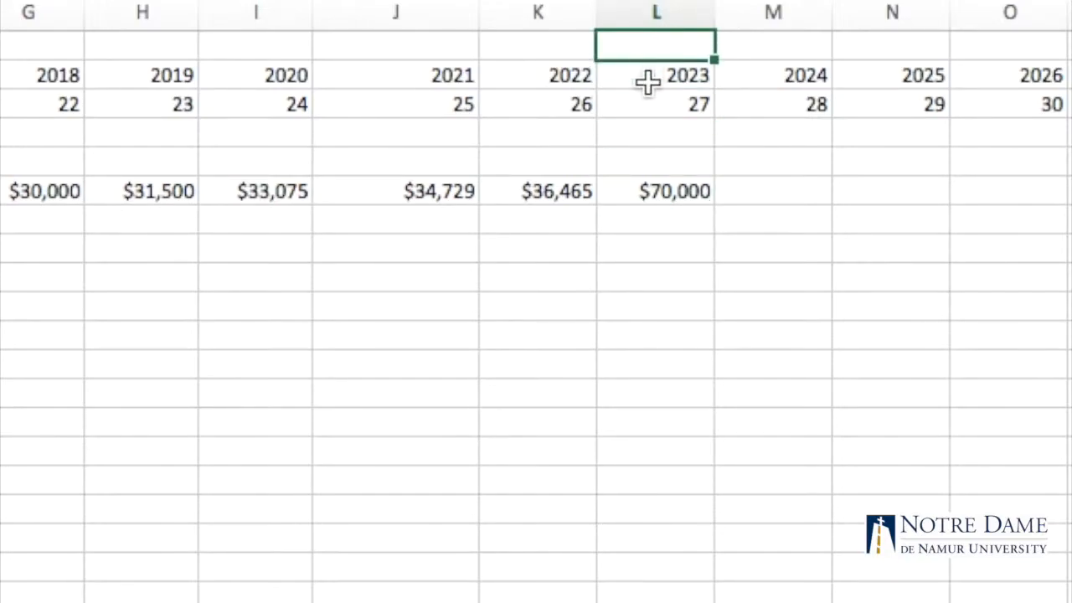
left_click(647, 81)
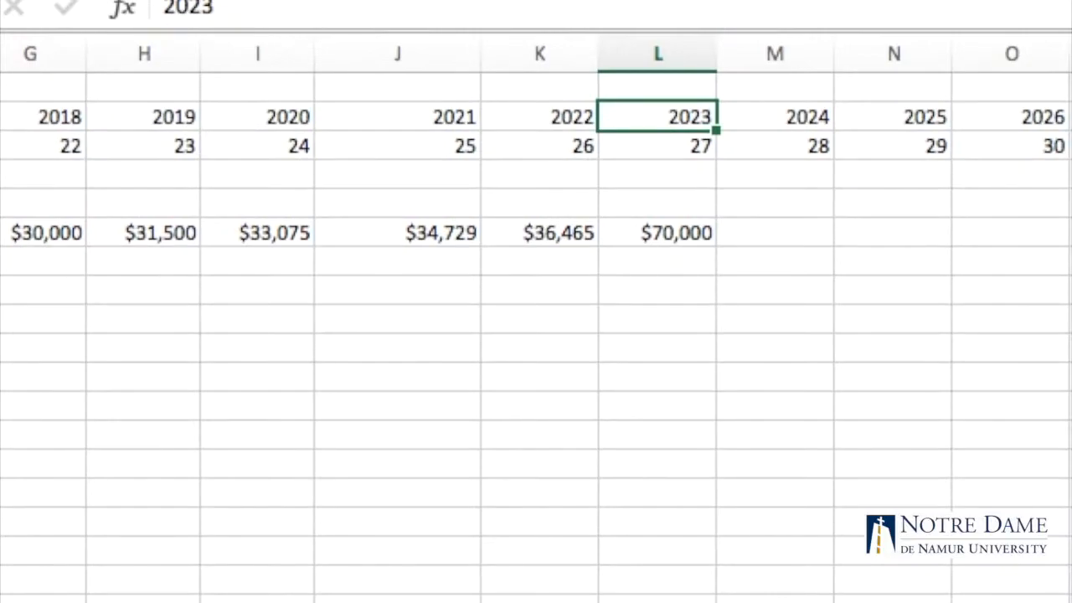
left_click(331, 1)
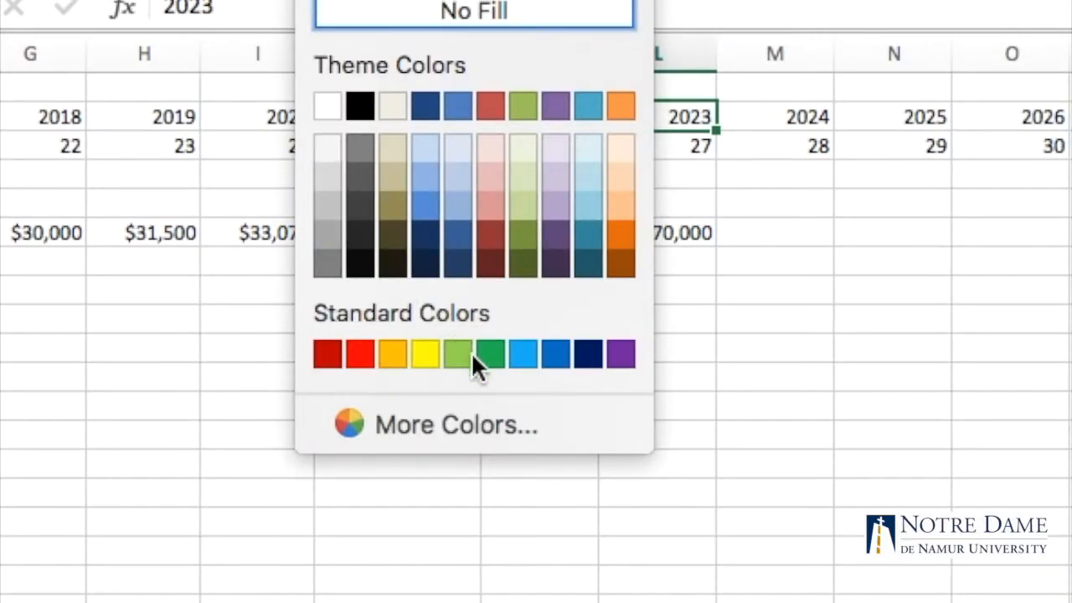
left_click(392, 355)
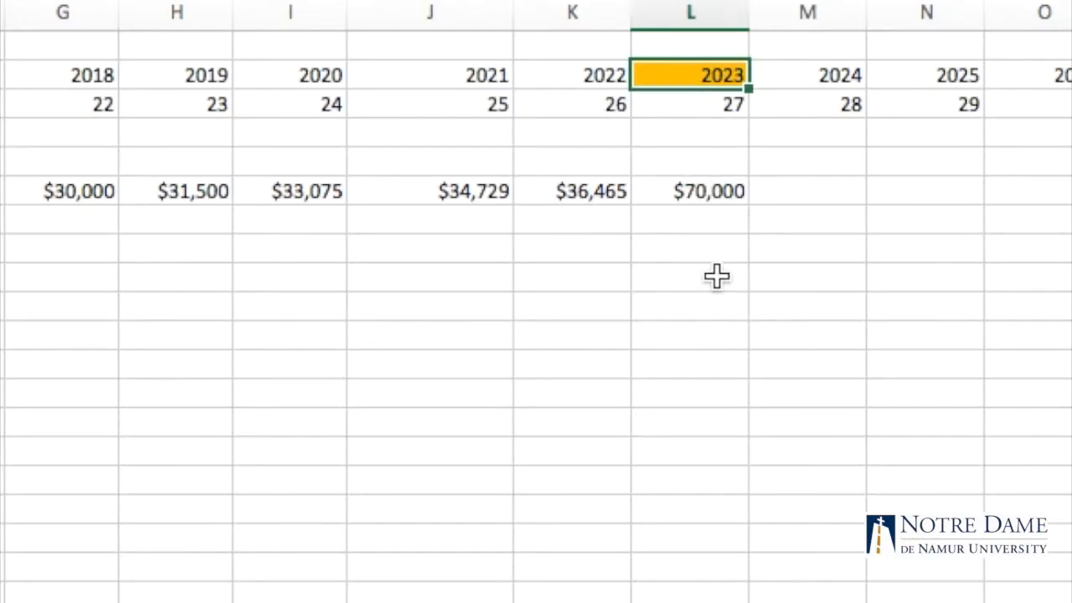
Step: Enter the formula =L6*(1+C6) in M6 to grow the 2023 amount by the multiplier for 2024
left_click(796, 195)
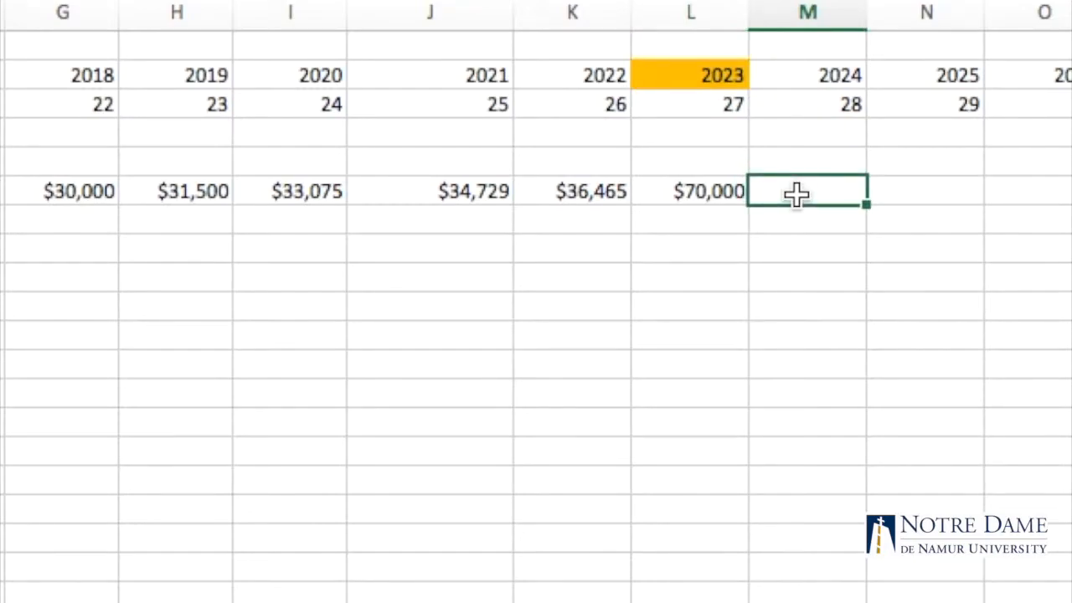
type("=")
left_click(700, 191)
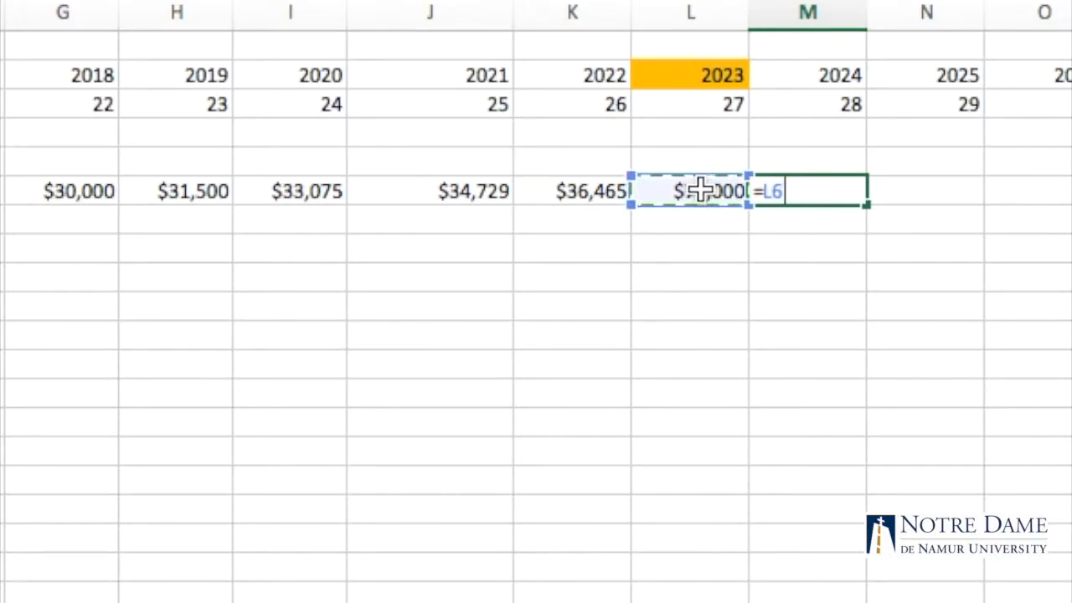
type("*(1")
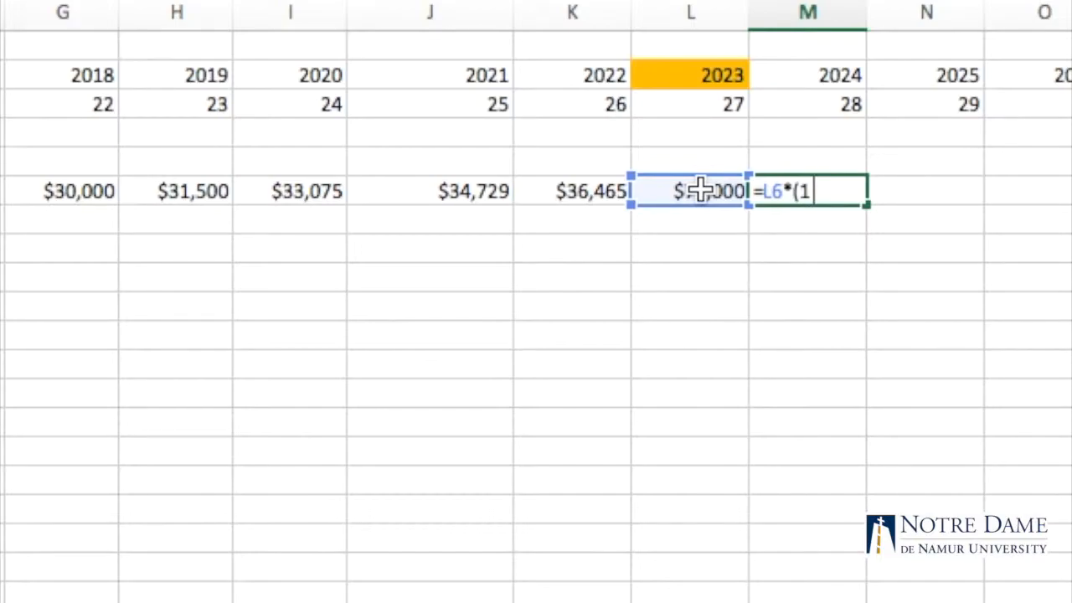
key("Return")
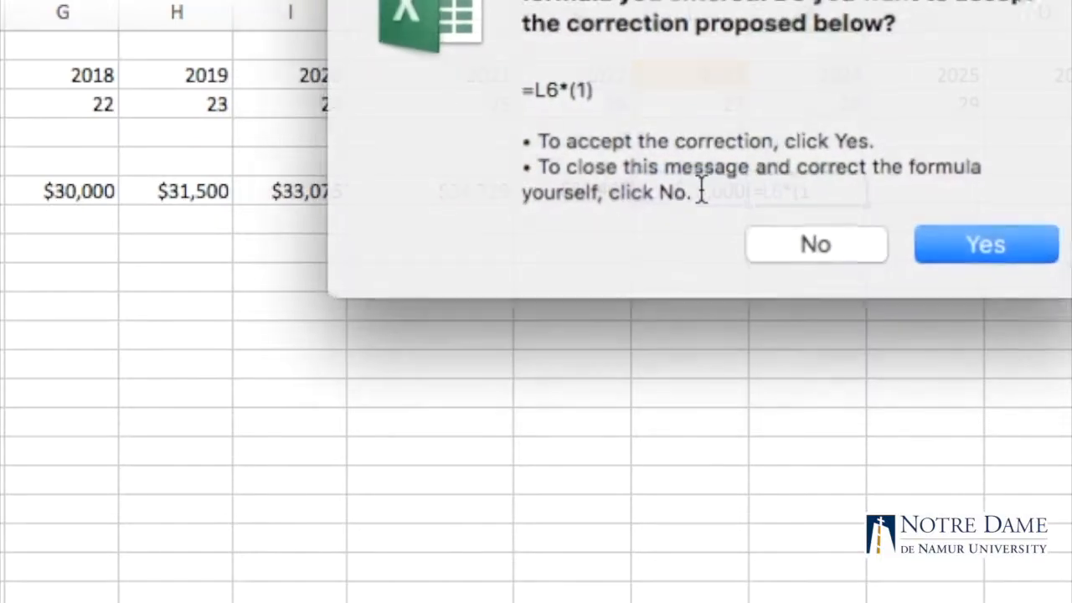
left_click(840, 242)
left_click(978, 150)
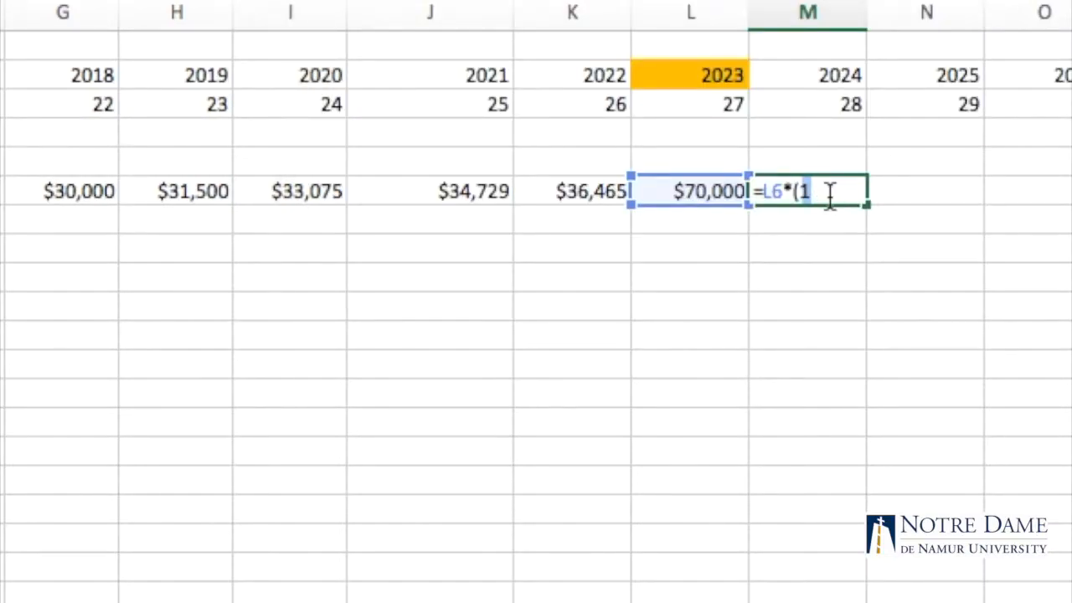
type("+")
key("BackSpace")
type("1+")
scroll(586, 201, "left", 10)
left_click(531, 191)
scroll(801, 280, "right", 10)
scroll(802, 282, "right", 1)
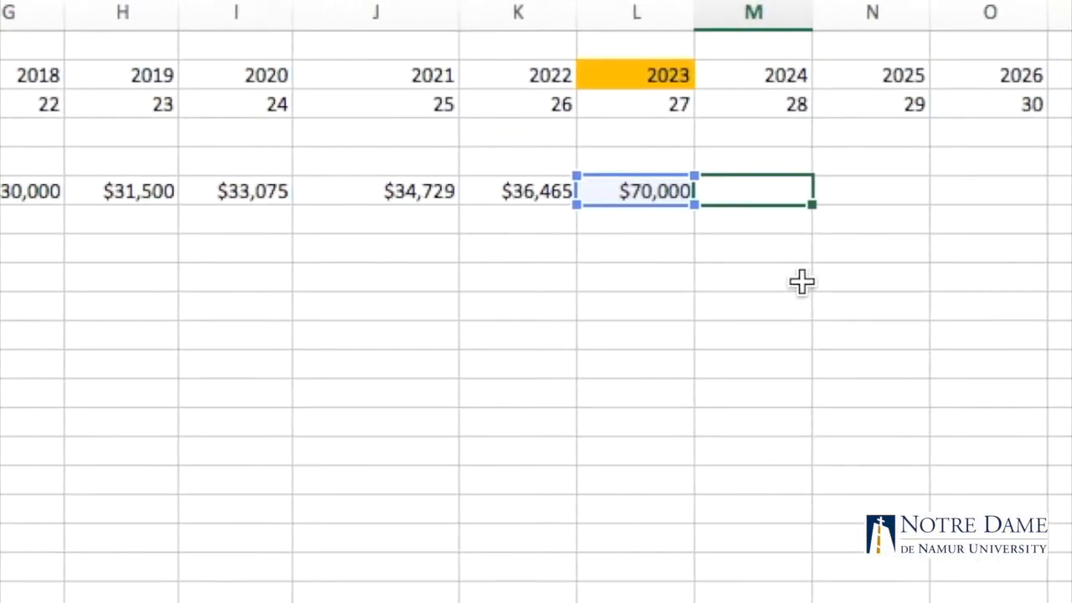
type(")")
key("Return")
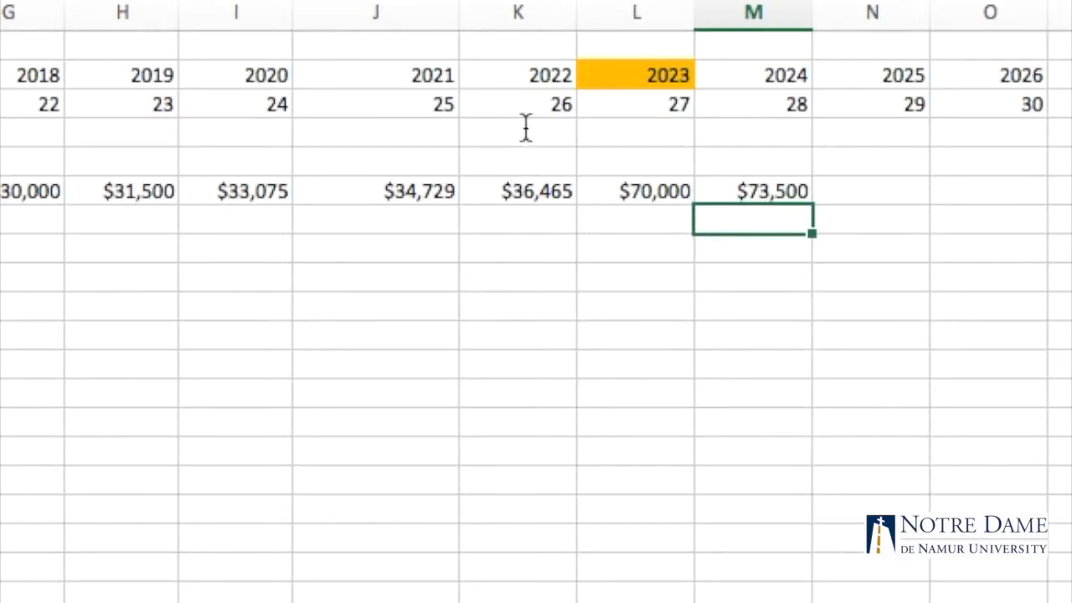
Step: Make the multiplier reference in M6's formula absolute by changing it to $C$6
left_click(740, 189)
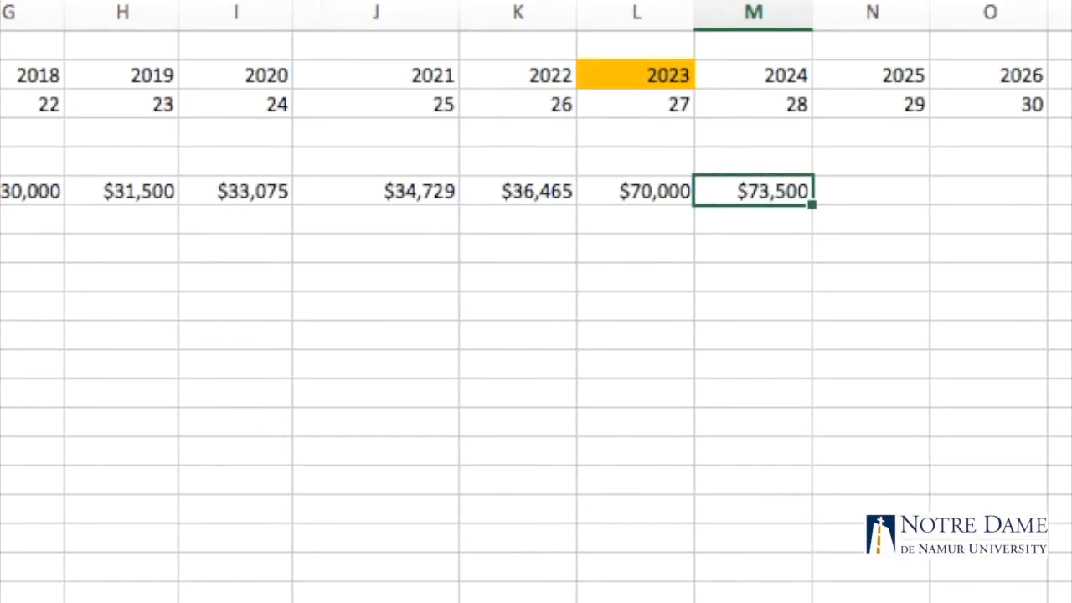
key("F2")
type("$C$6)")
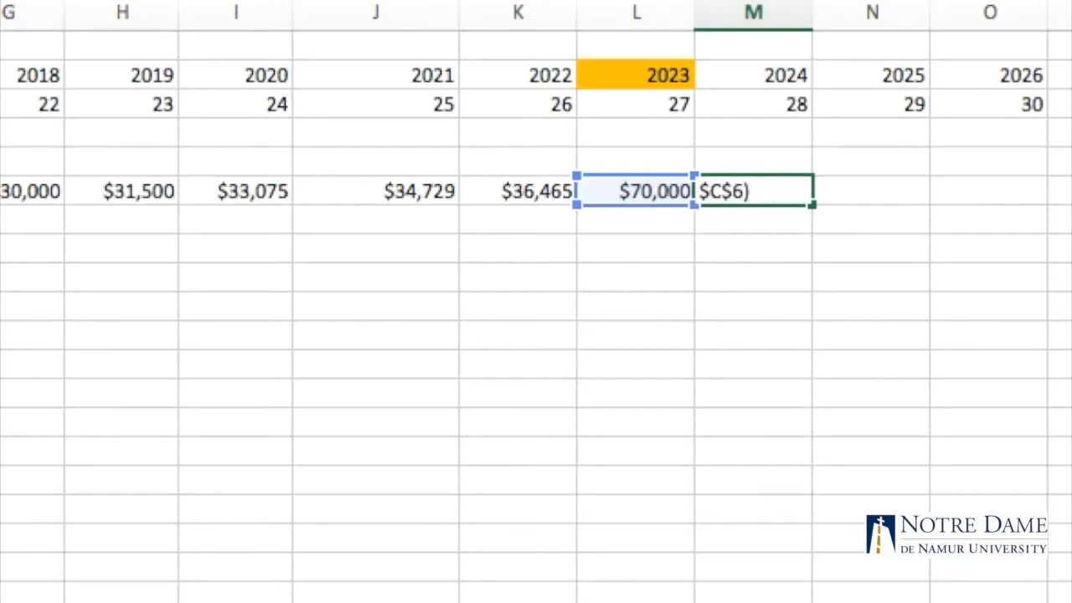
key("Return")
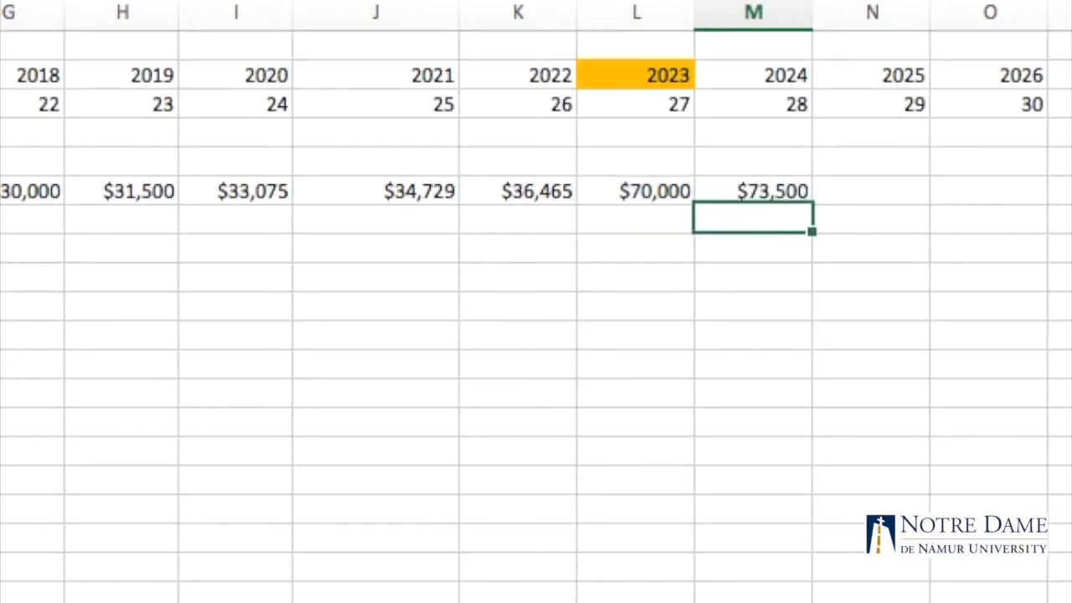
Step: Fill the growth formula from M6 across row 6 to Q6, covering 2025 through 2028
scroll(981, 559, "right", 6)
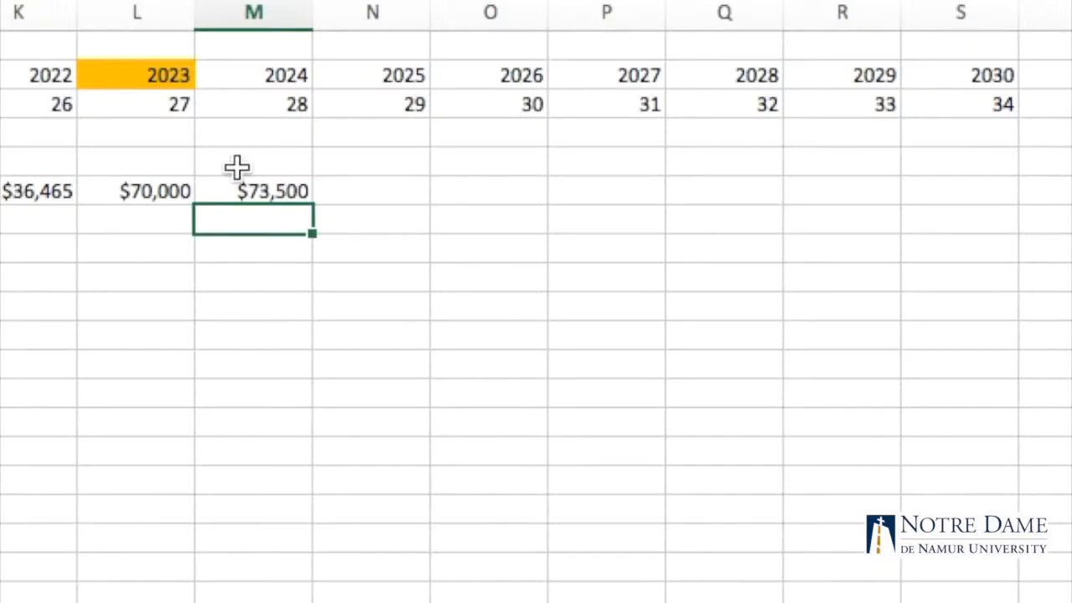
left_click(279, 190)
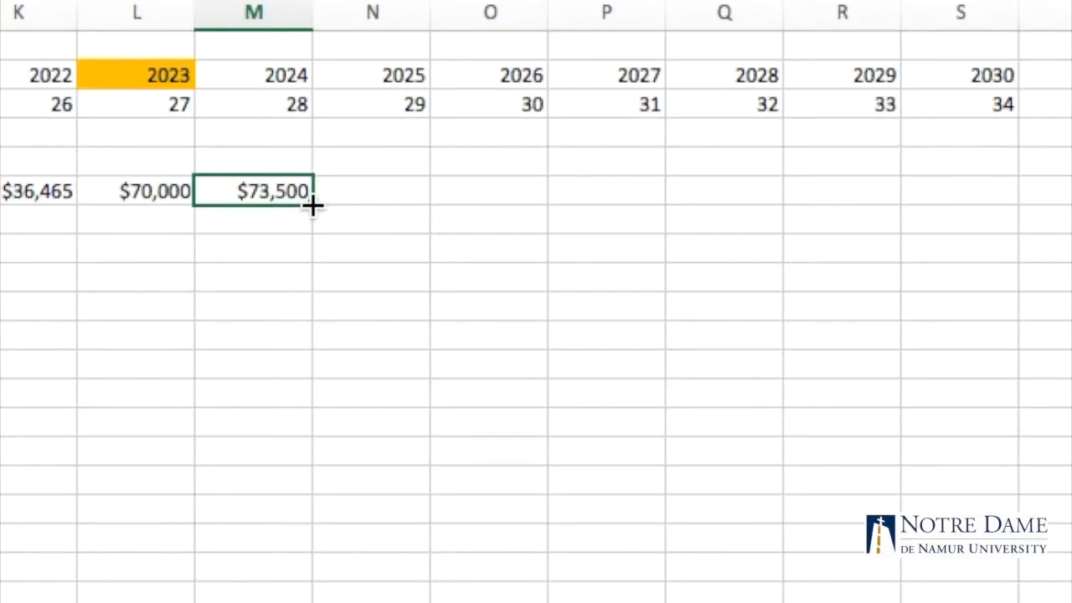
left_click_drag(312, 206, 776, 201)
left_click(720, 270)
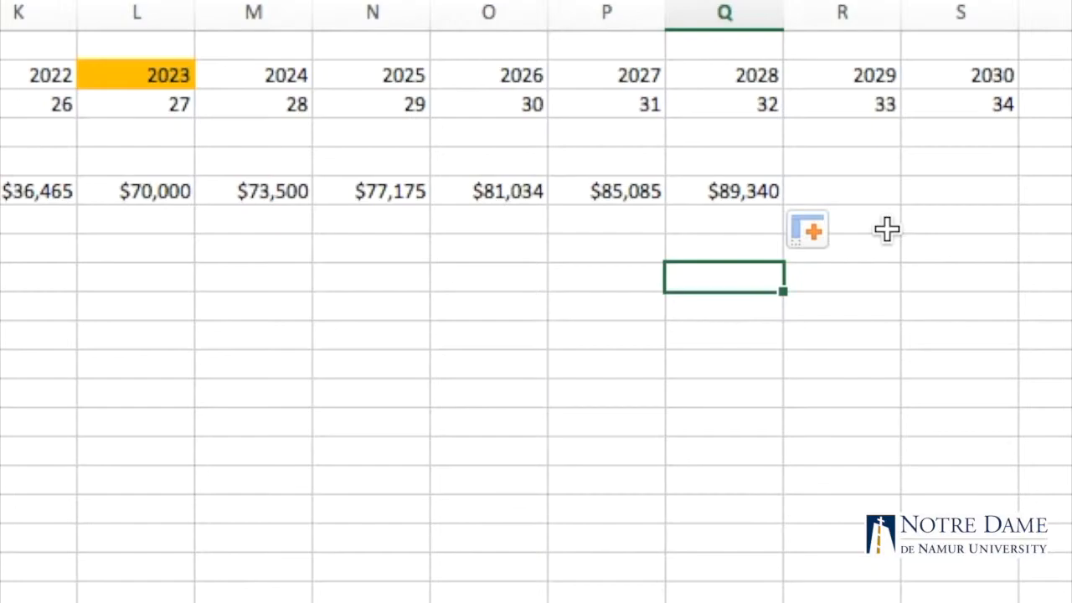
Step: Extend the orange fill from the 2023 heading across the year headings 2024 through 2028
left_click(172, 78)
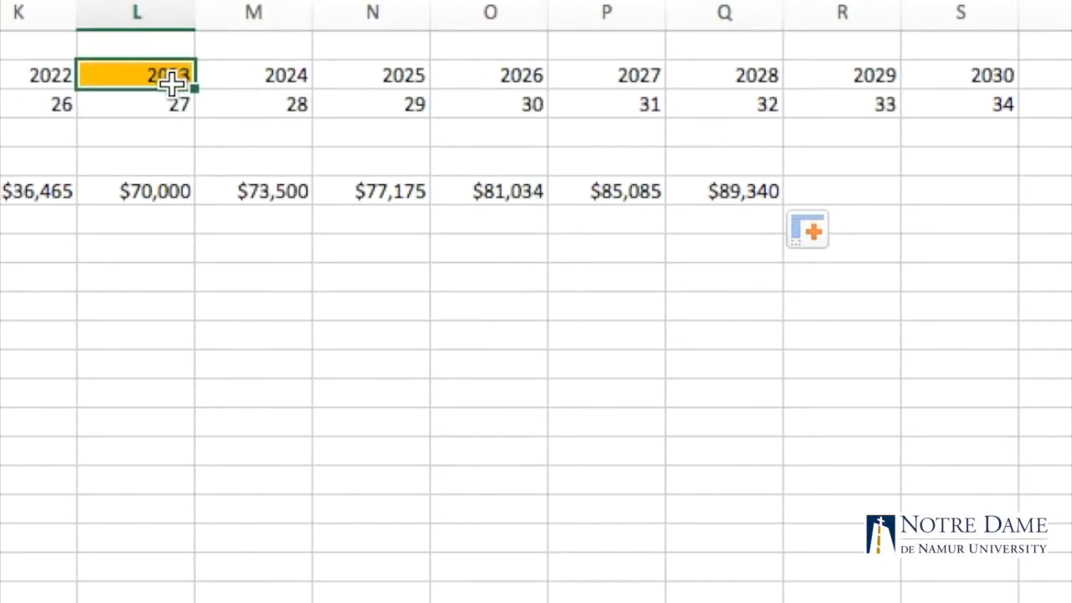
left_click_drag(172, 75, 761, 88)
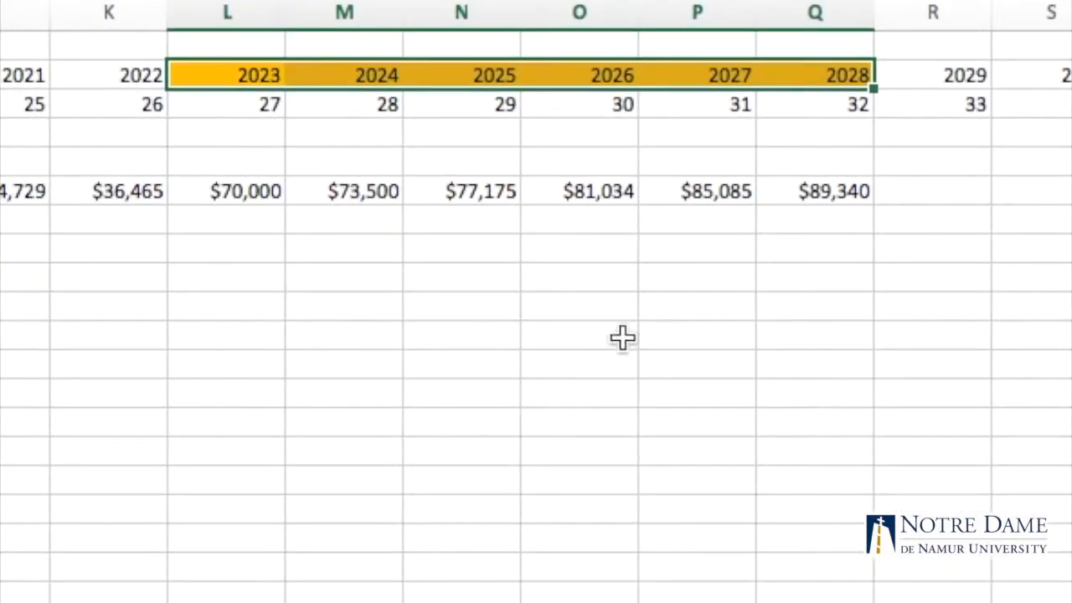
left_click(532, 439)
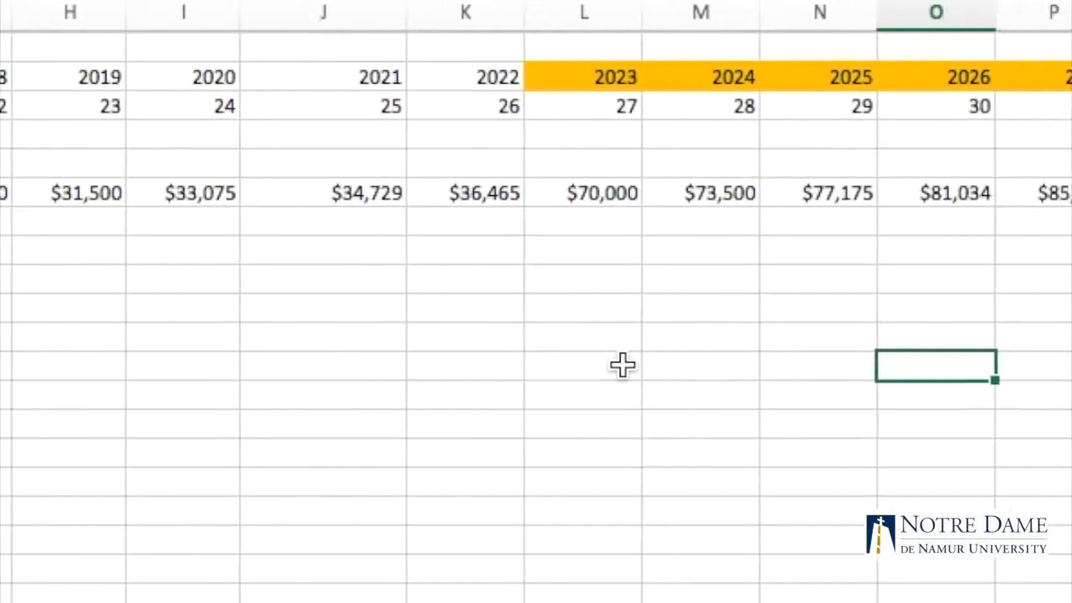
Step: Enter 100,000 in R6 as the new income amount for 2029
scroll(623, 365, "right", 5)
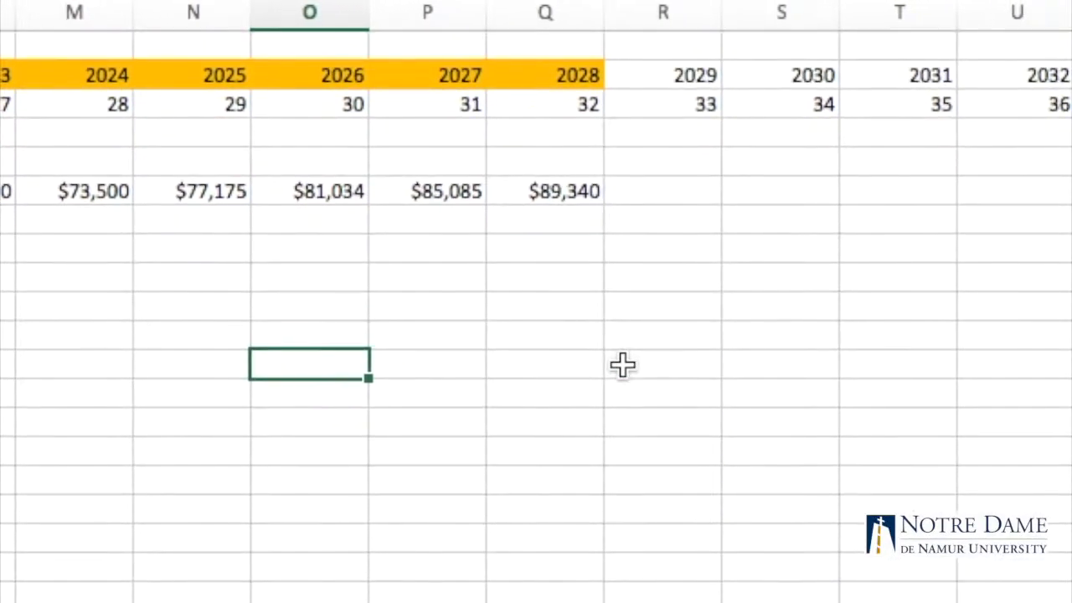
scroll(624, 365, "right", 2)
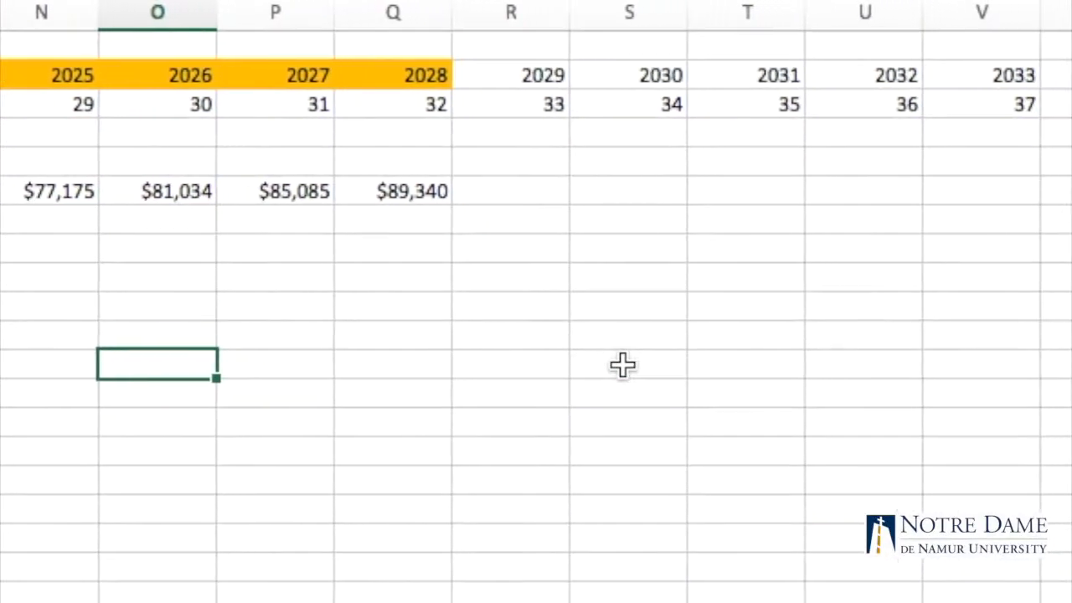
left_click(541, 194)
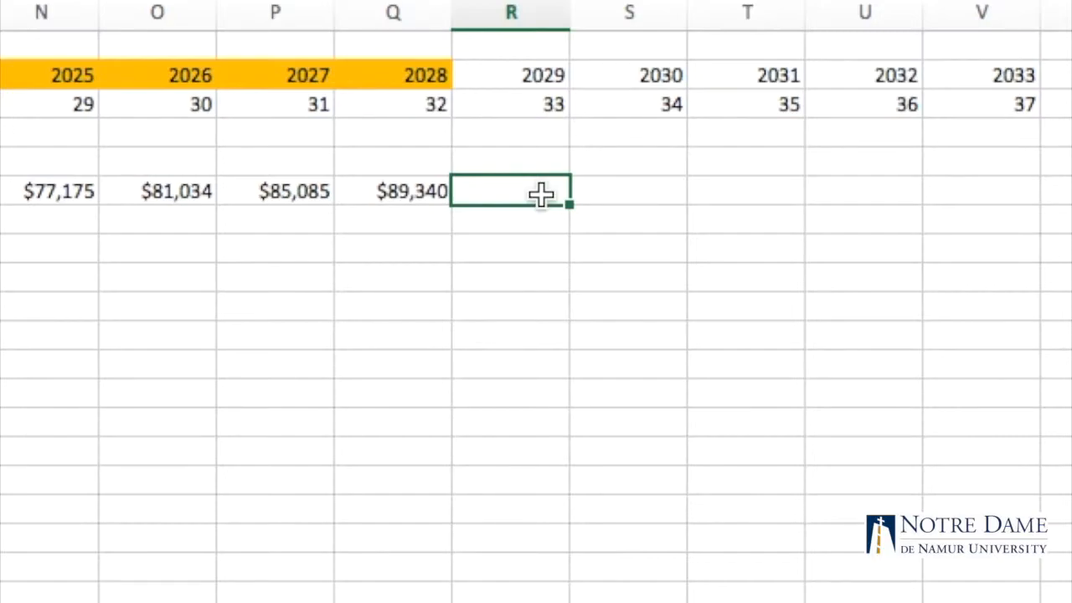
type("100,00")
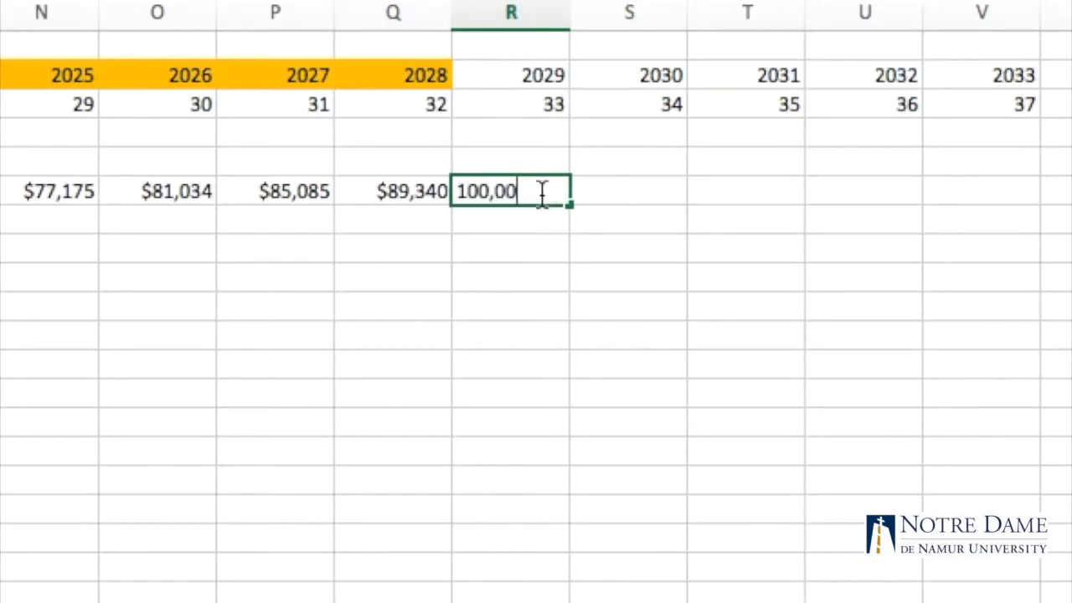
type("0")
left_click(574, 244)
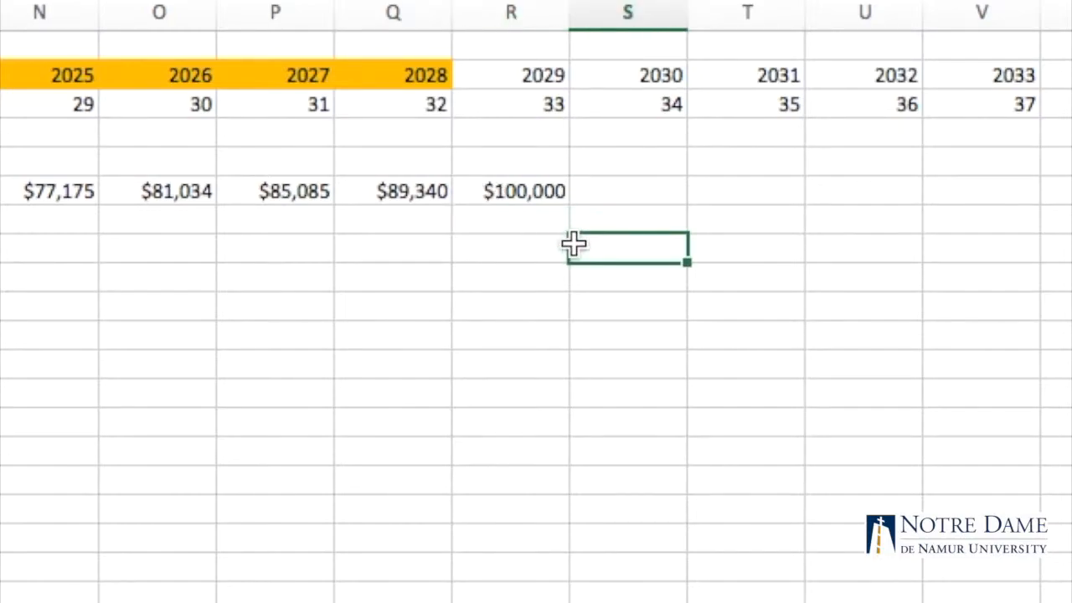
left_click(519, 194)
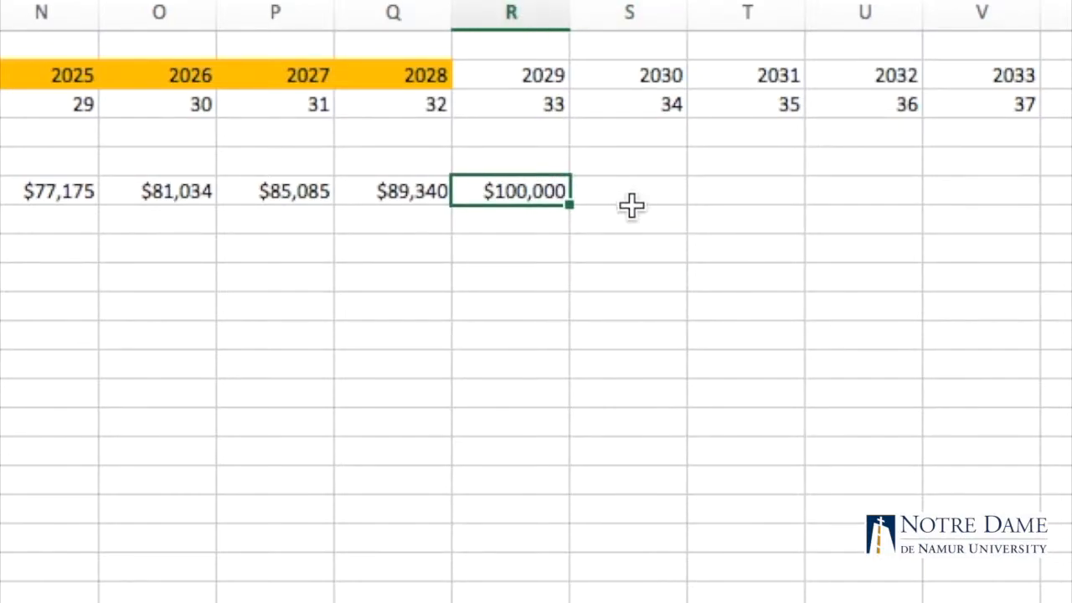
Step: Enter the formula =R6*(1+$C$6) in S6 to grow the 2029 amount by the multiplier for 2030
left_click(632, 204)
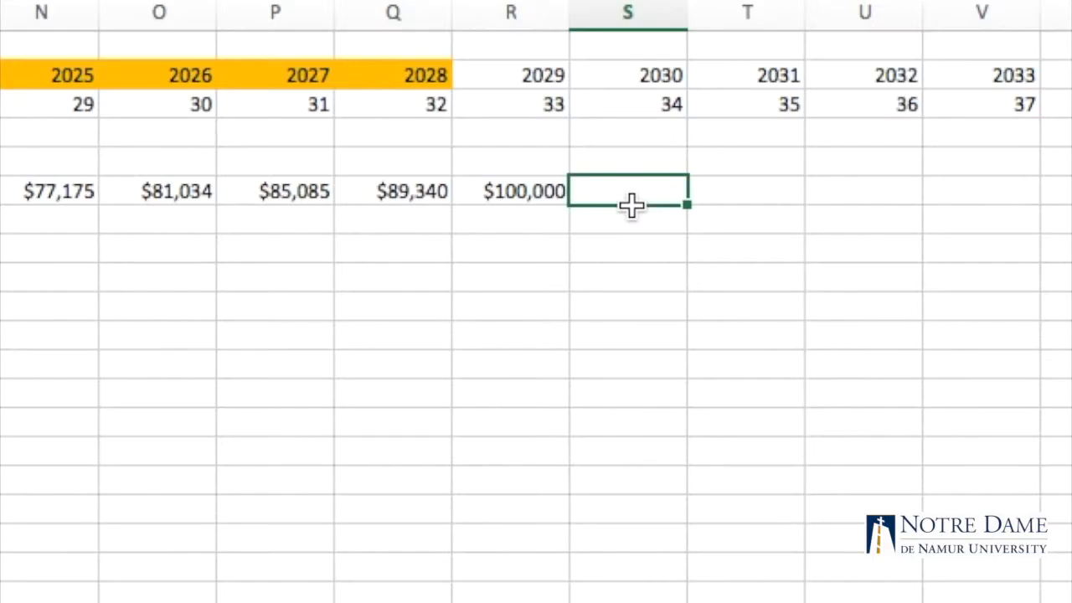
type("=")
left_click(541, 202)
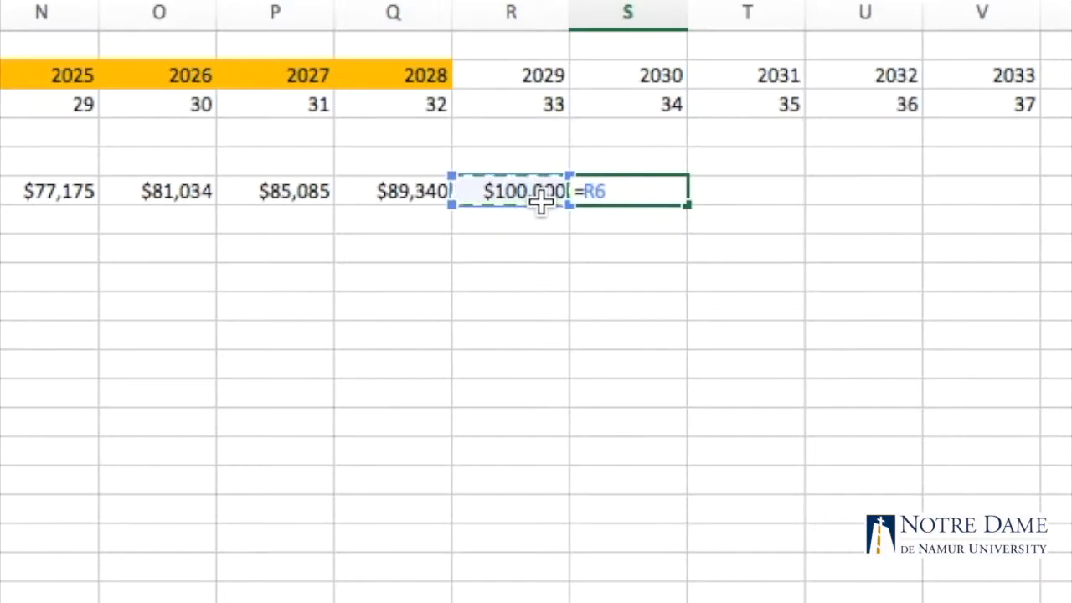
type("*(1")
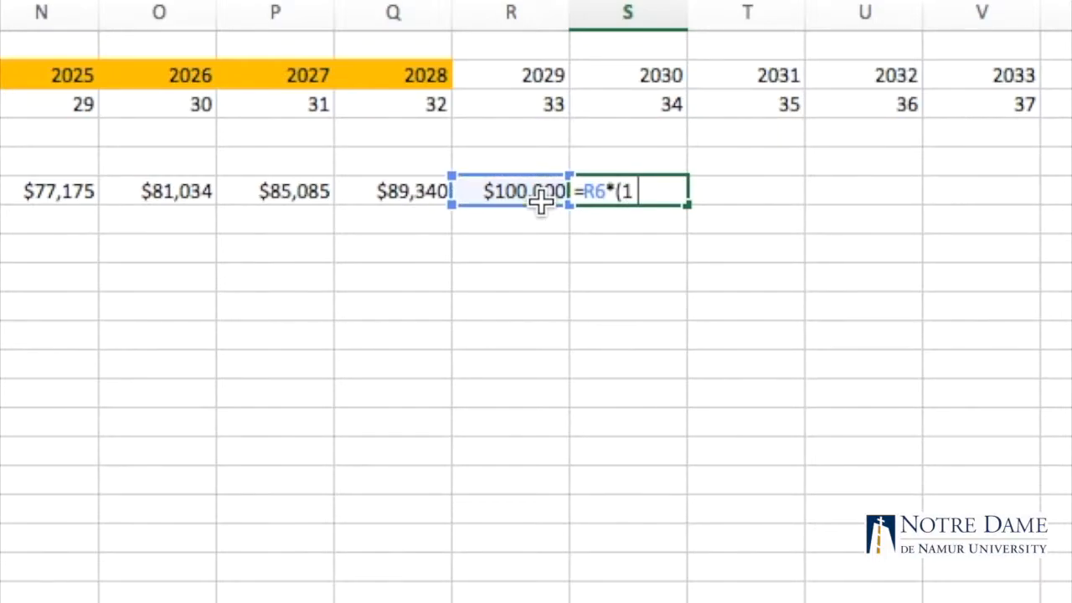
type("+#")
key("BackSpace")
type("$C$6")
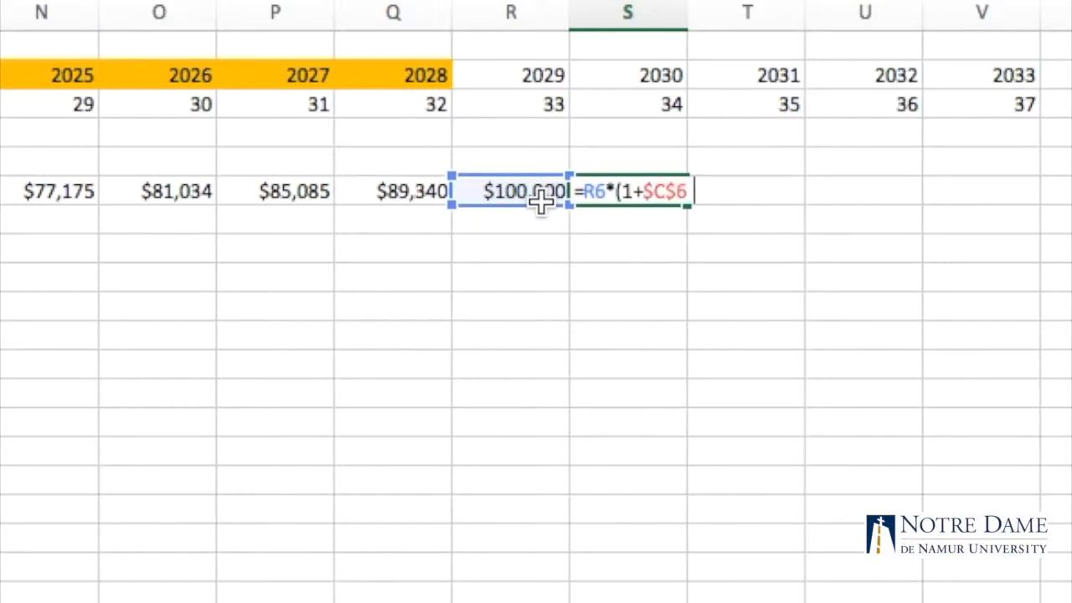
type(")")
key("Return")
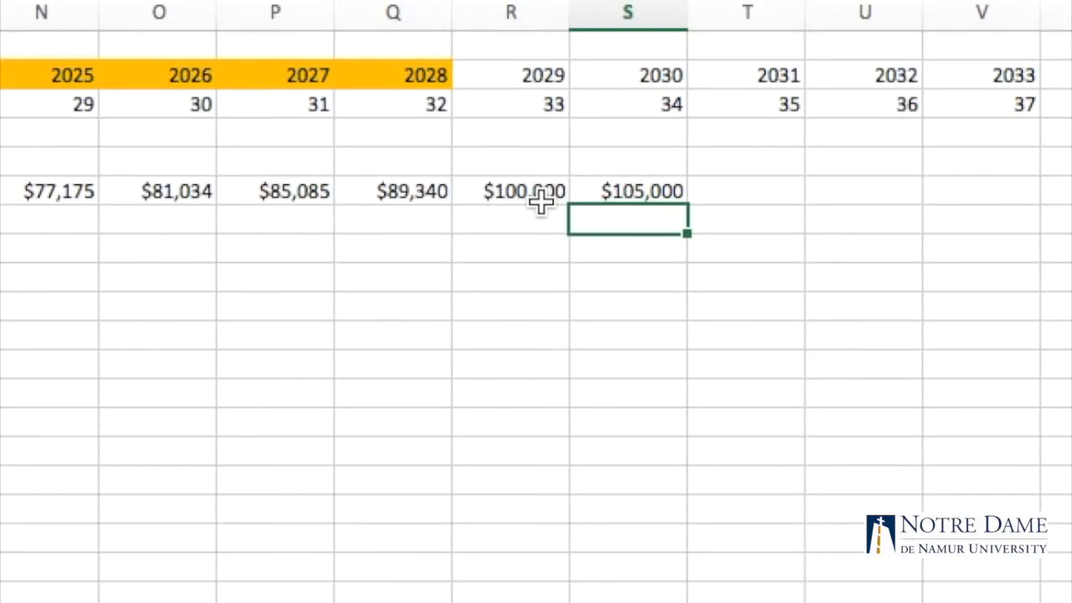
Step: Set the income multiplier in C6 to 4% and review the recalculated yearly amounts in row 6
scroll(540, 201, "left", 10)
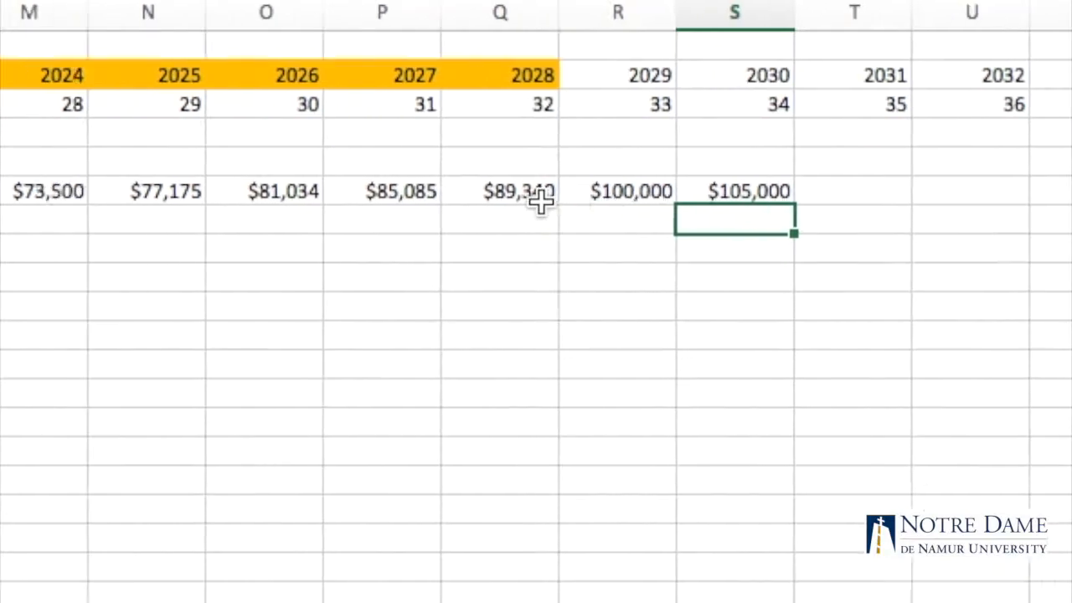
left_click(503, 197)
left_click(381, 192)
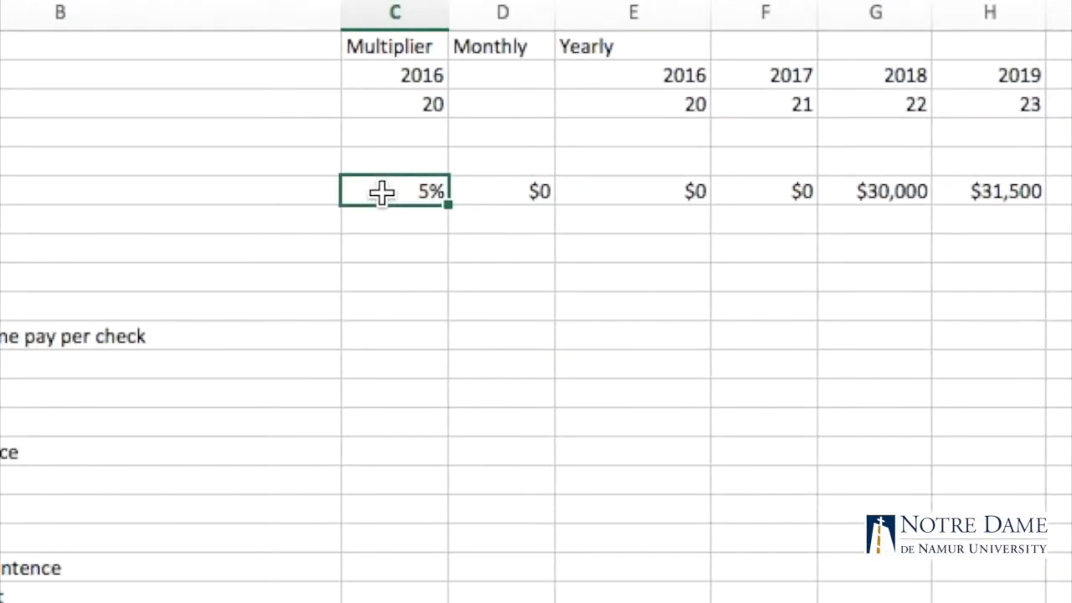
type("4")
key("Return")
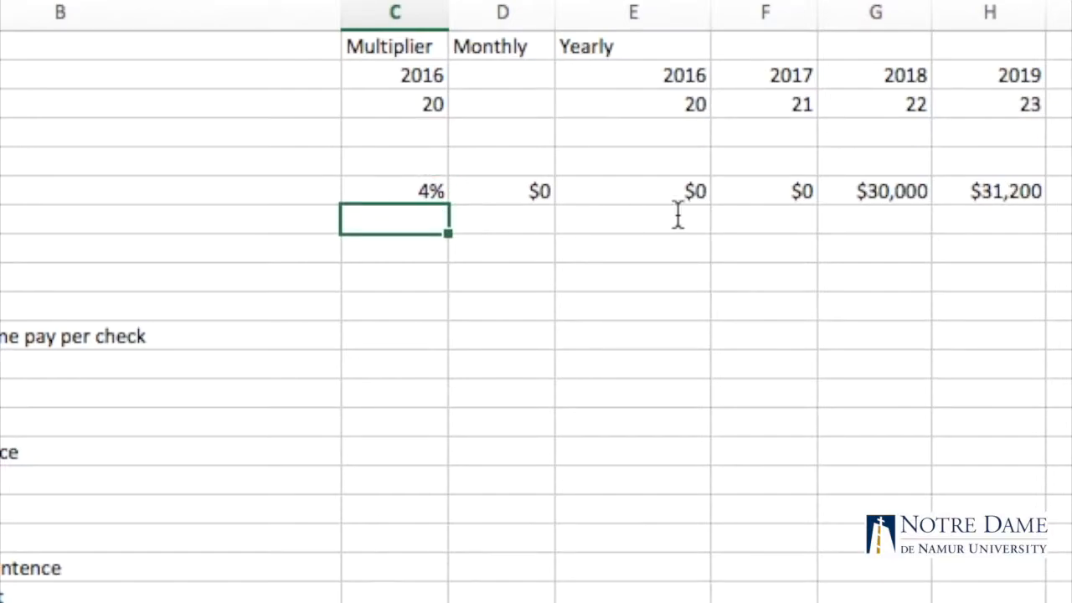
scroll(748, 242, "right", 8)
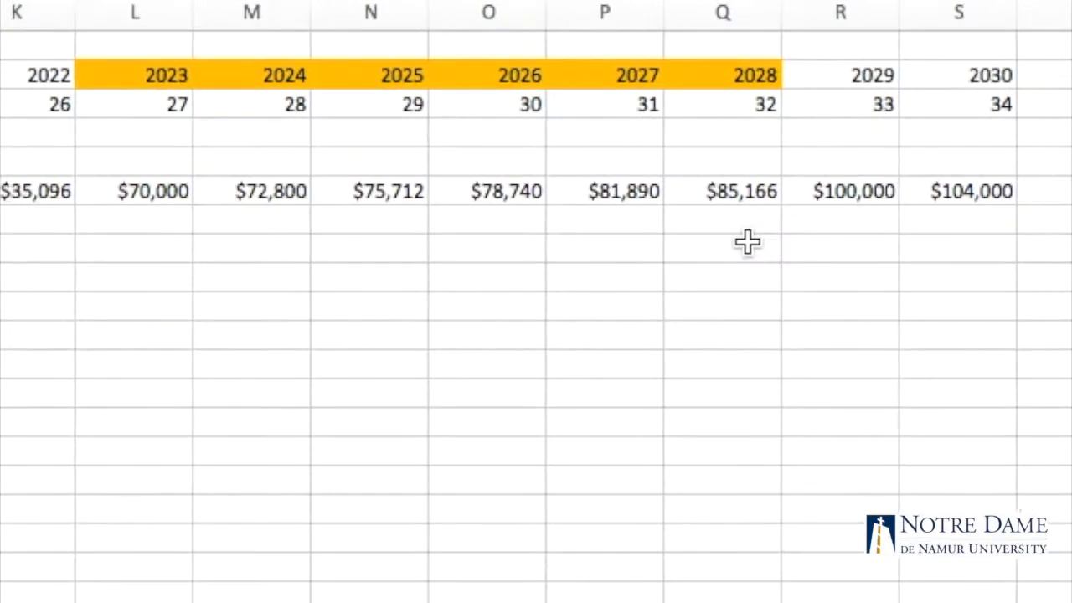
Step: Set the gross income multiplier in C6 to 5%
scroll(747, 241, "left", 8)
scroll(748, 241, "left", 1)
left_click(723, 192)
type("5")
key("Return")
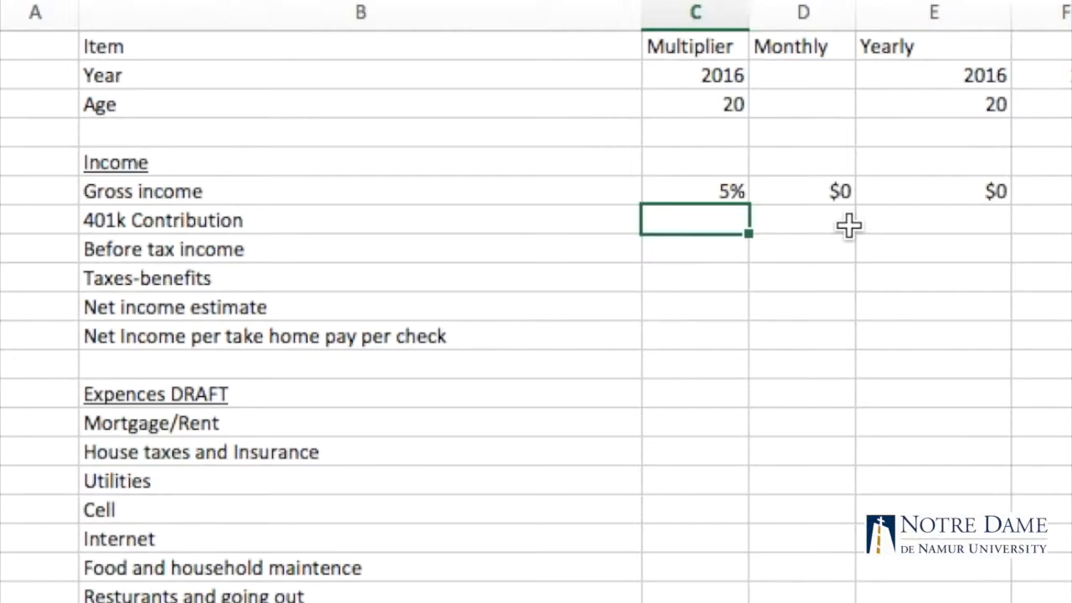
Step: Fill the 2030 income growth formula from S6 across row 6 through X6 for the years up to 2035
scroll(848, 225, "right", 10)
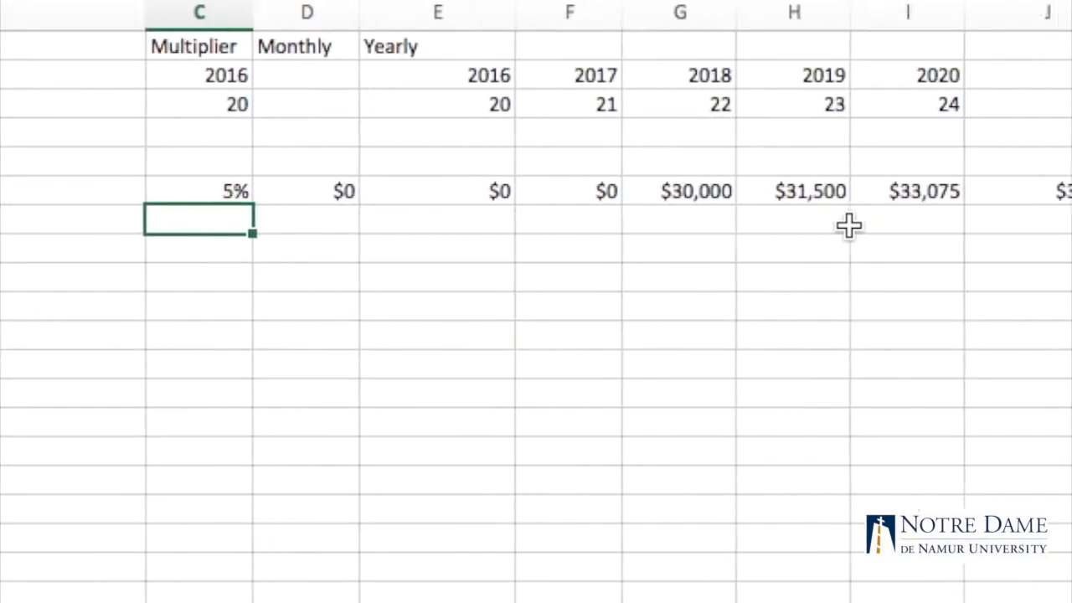
scroll(849, 224, "right", 1)
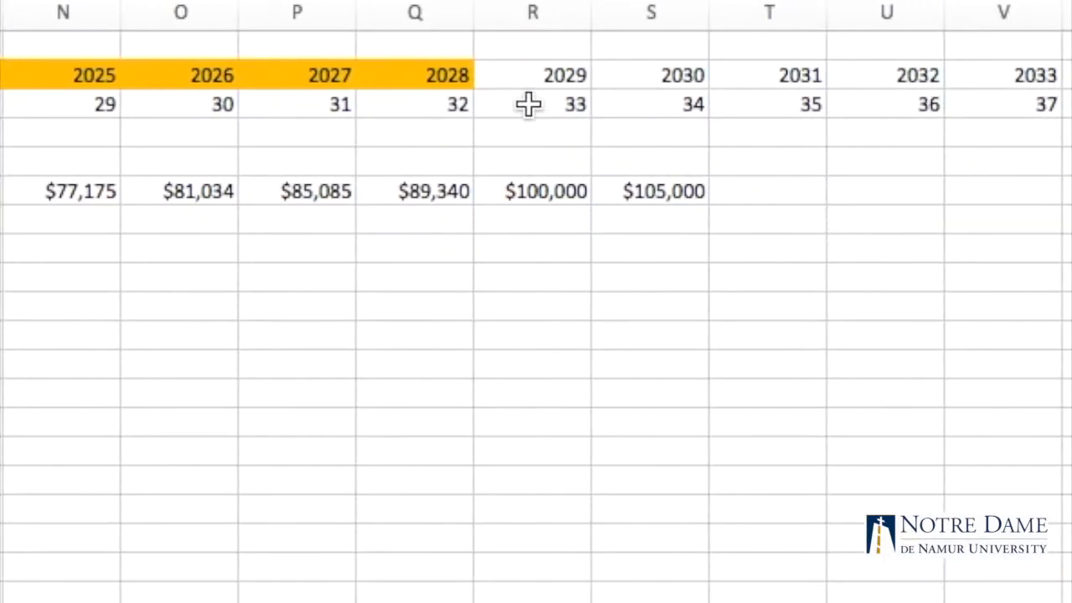
scroll(748, 421, "right", 1)
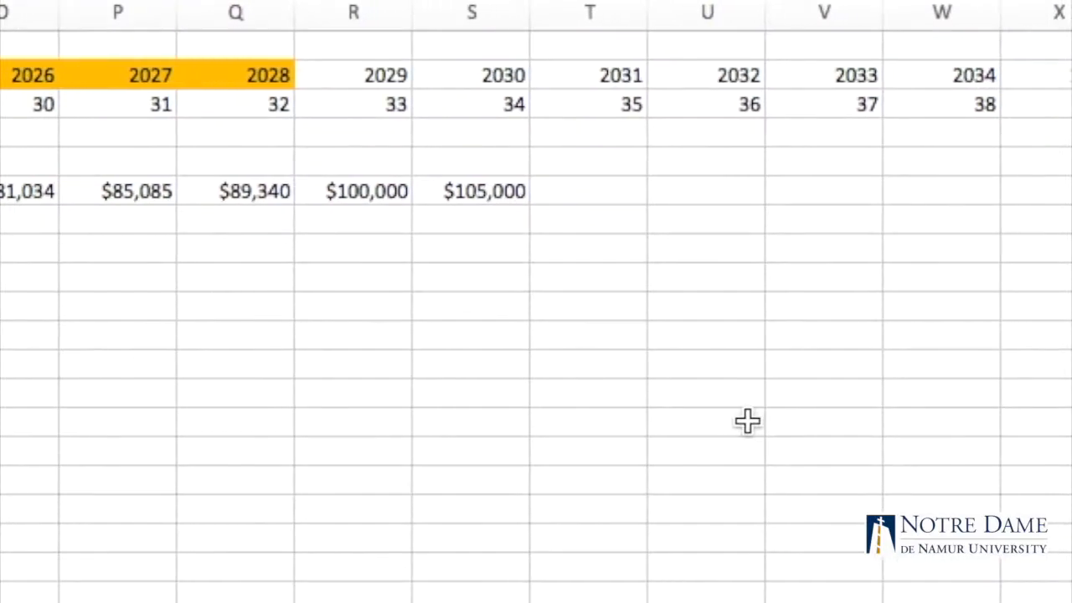
left_click(493, 203)
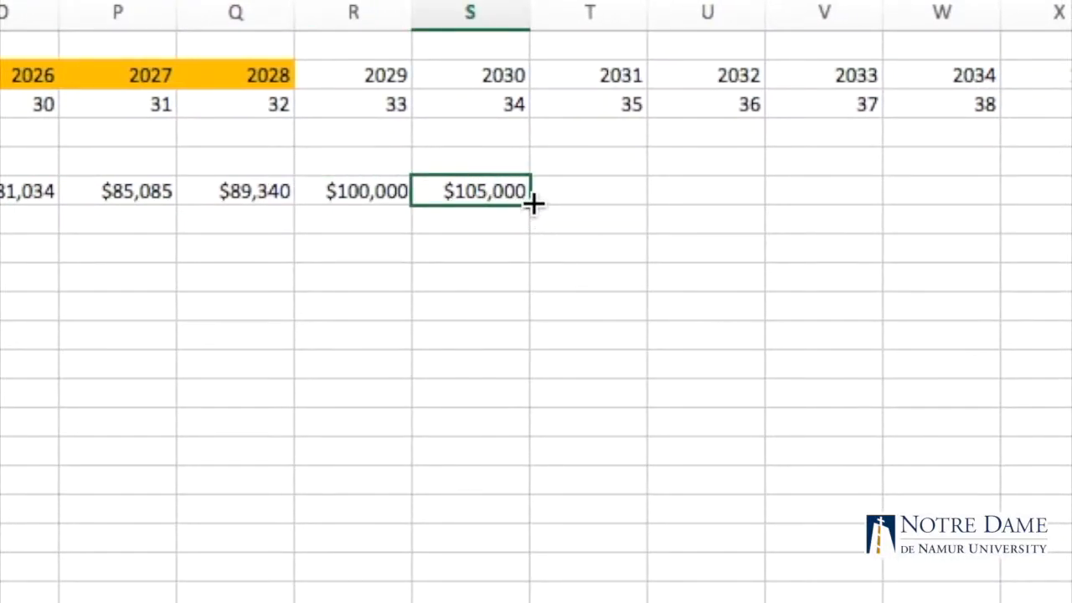
left_click_drag(536, 206, 1061, 181)
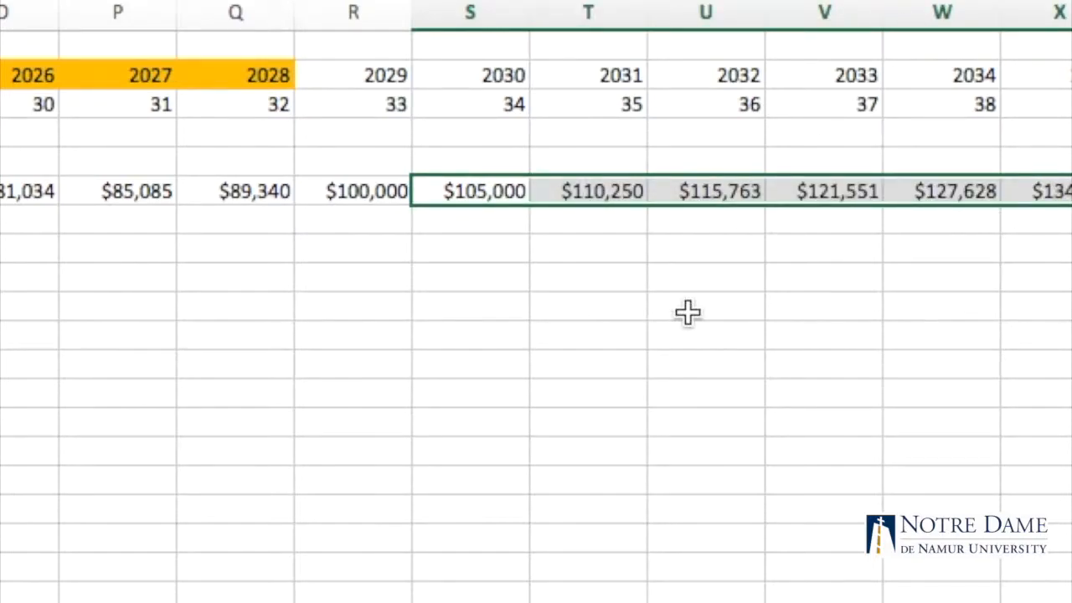
Step: Select Y6, the gross income cell for 2036 at age 40
scroll(687, 311, "right", 3)
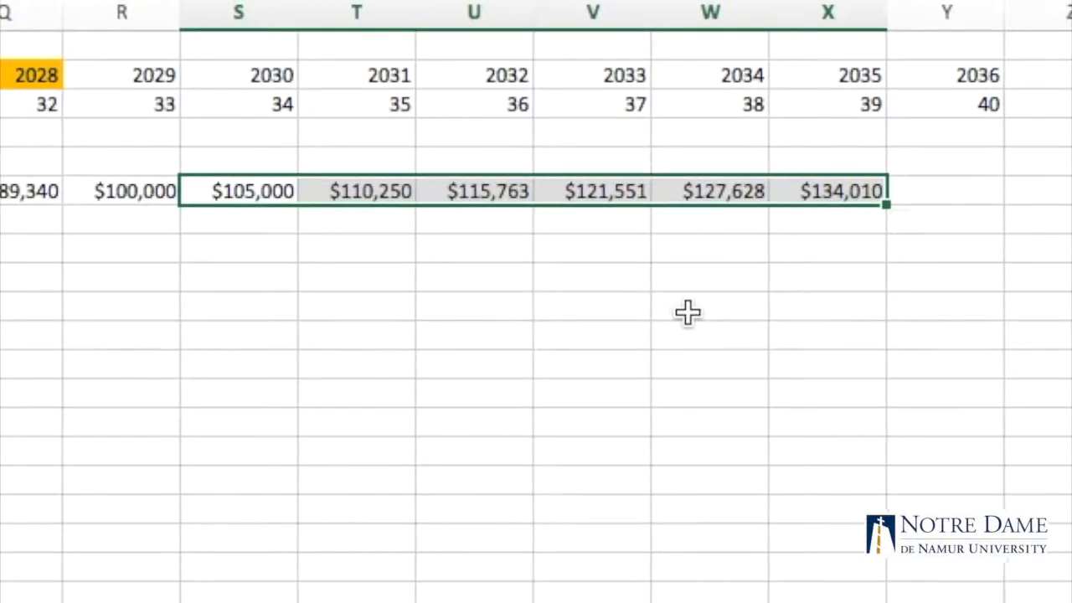
scroll(687, 312, "right", 6)
scroll(687, 311, "right", 1)
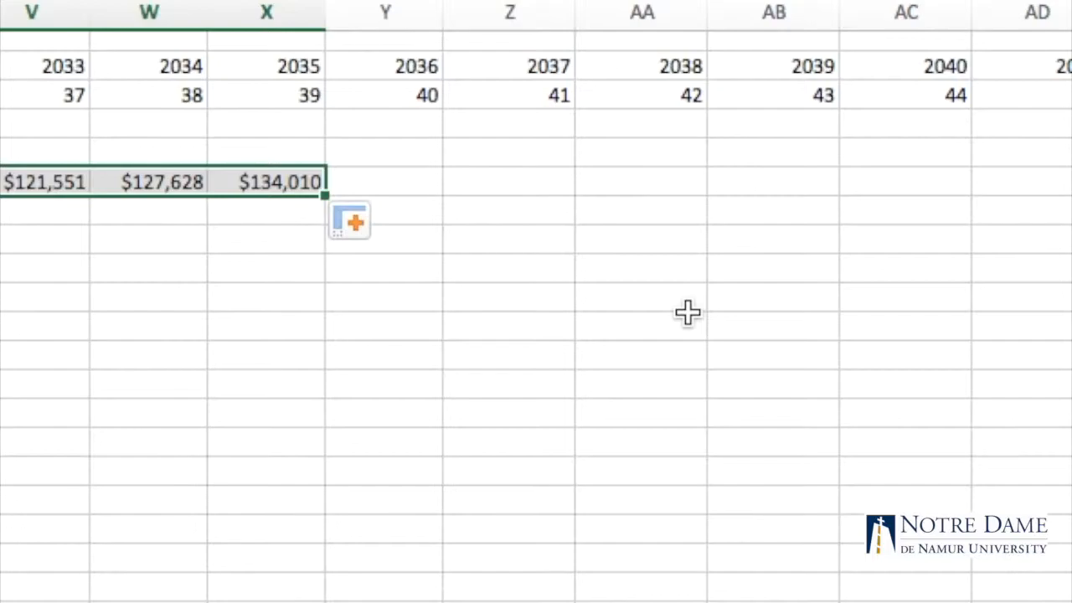
left_click(430, 176)
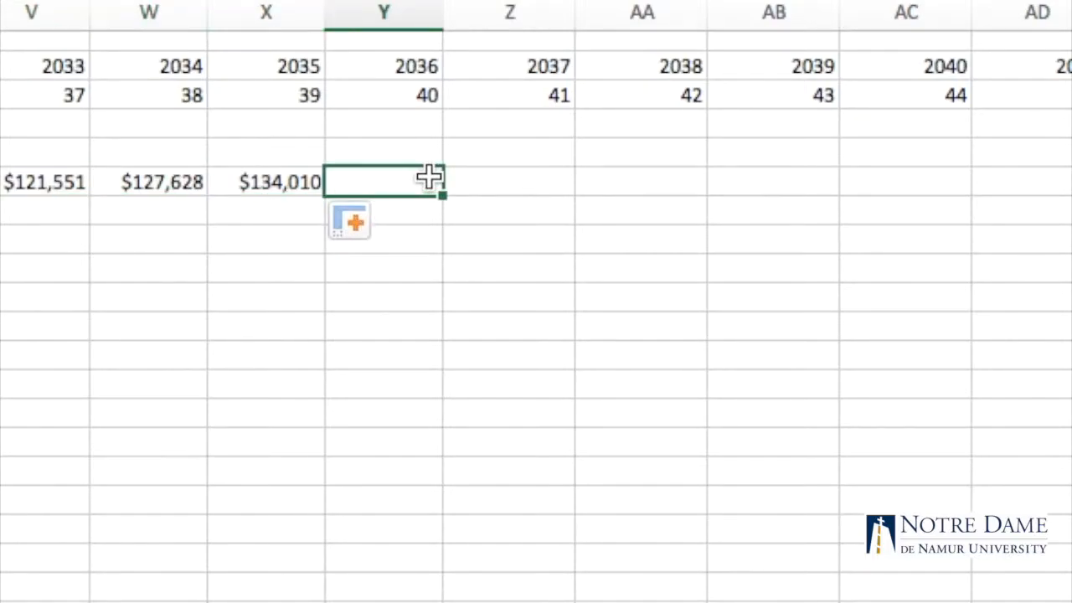